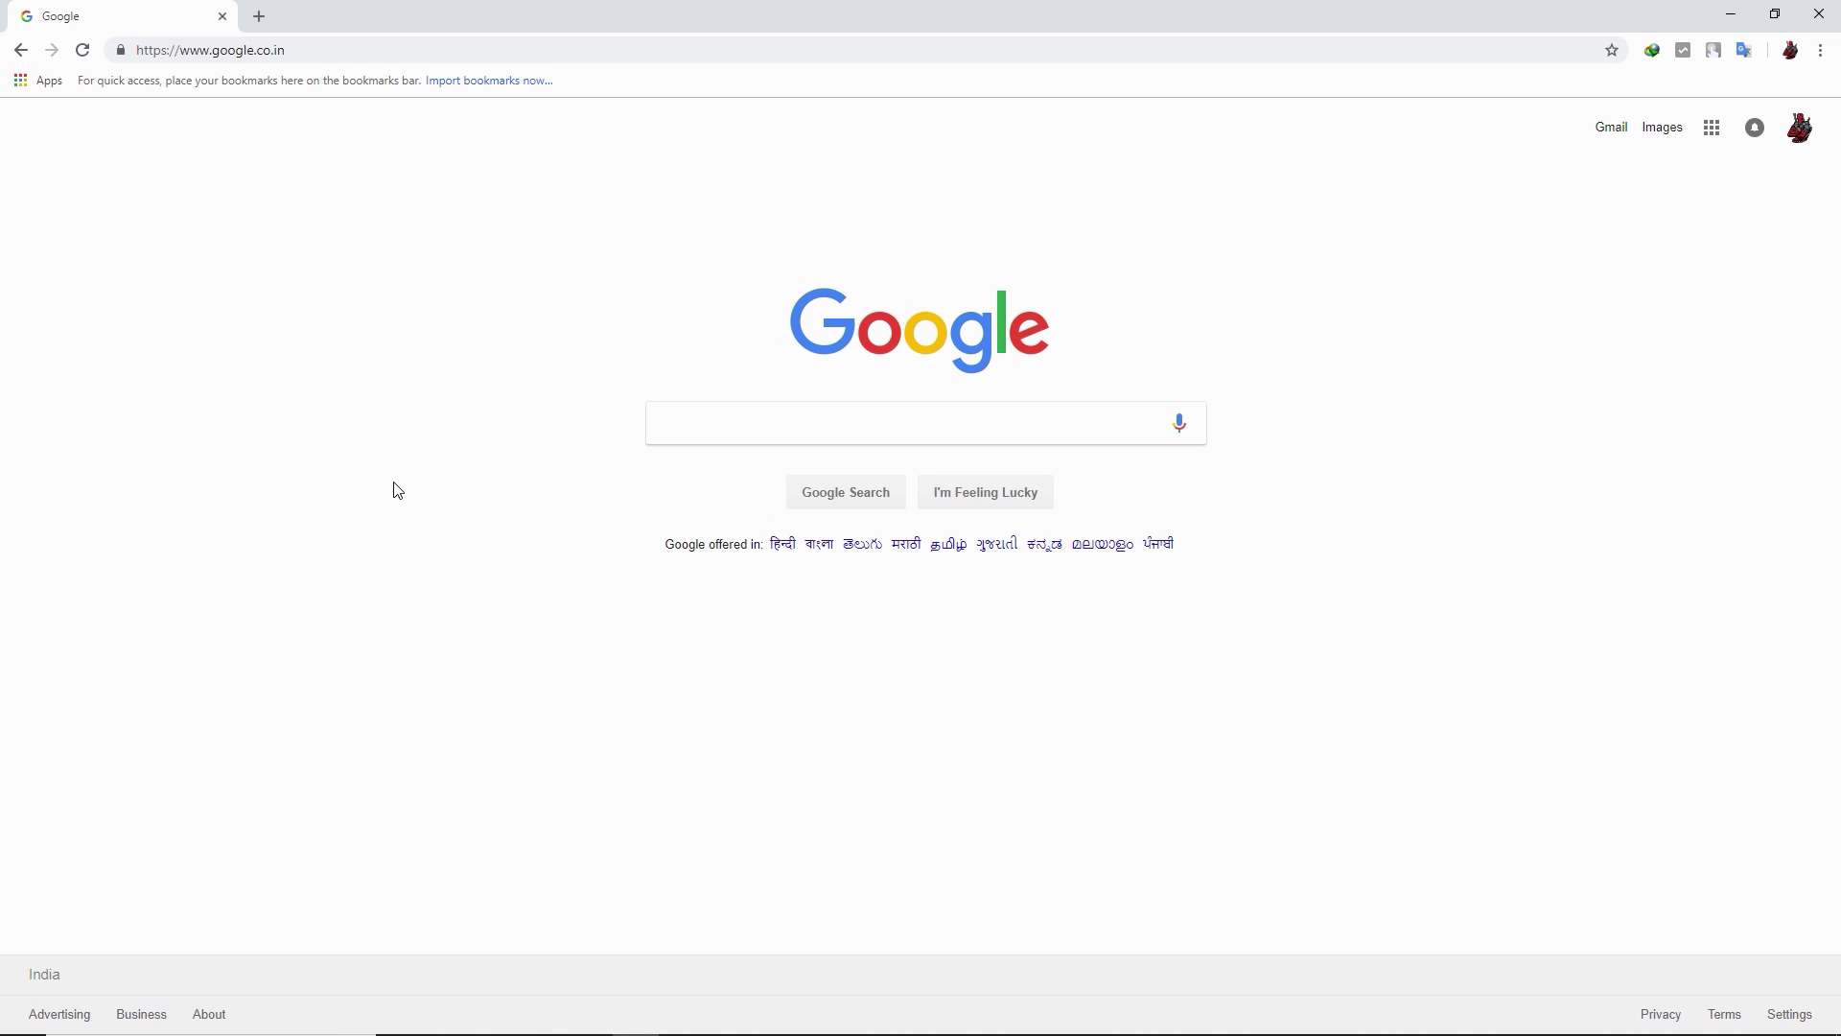
Load freehits.ml/login in a new Chrome tab to reach the WordPress login page
{"action": "left_click", "coordinate": [259, 16]}
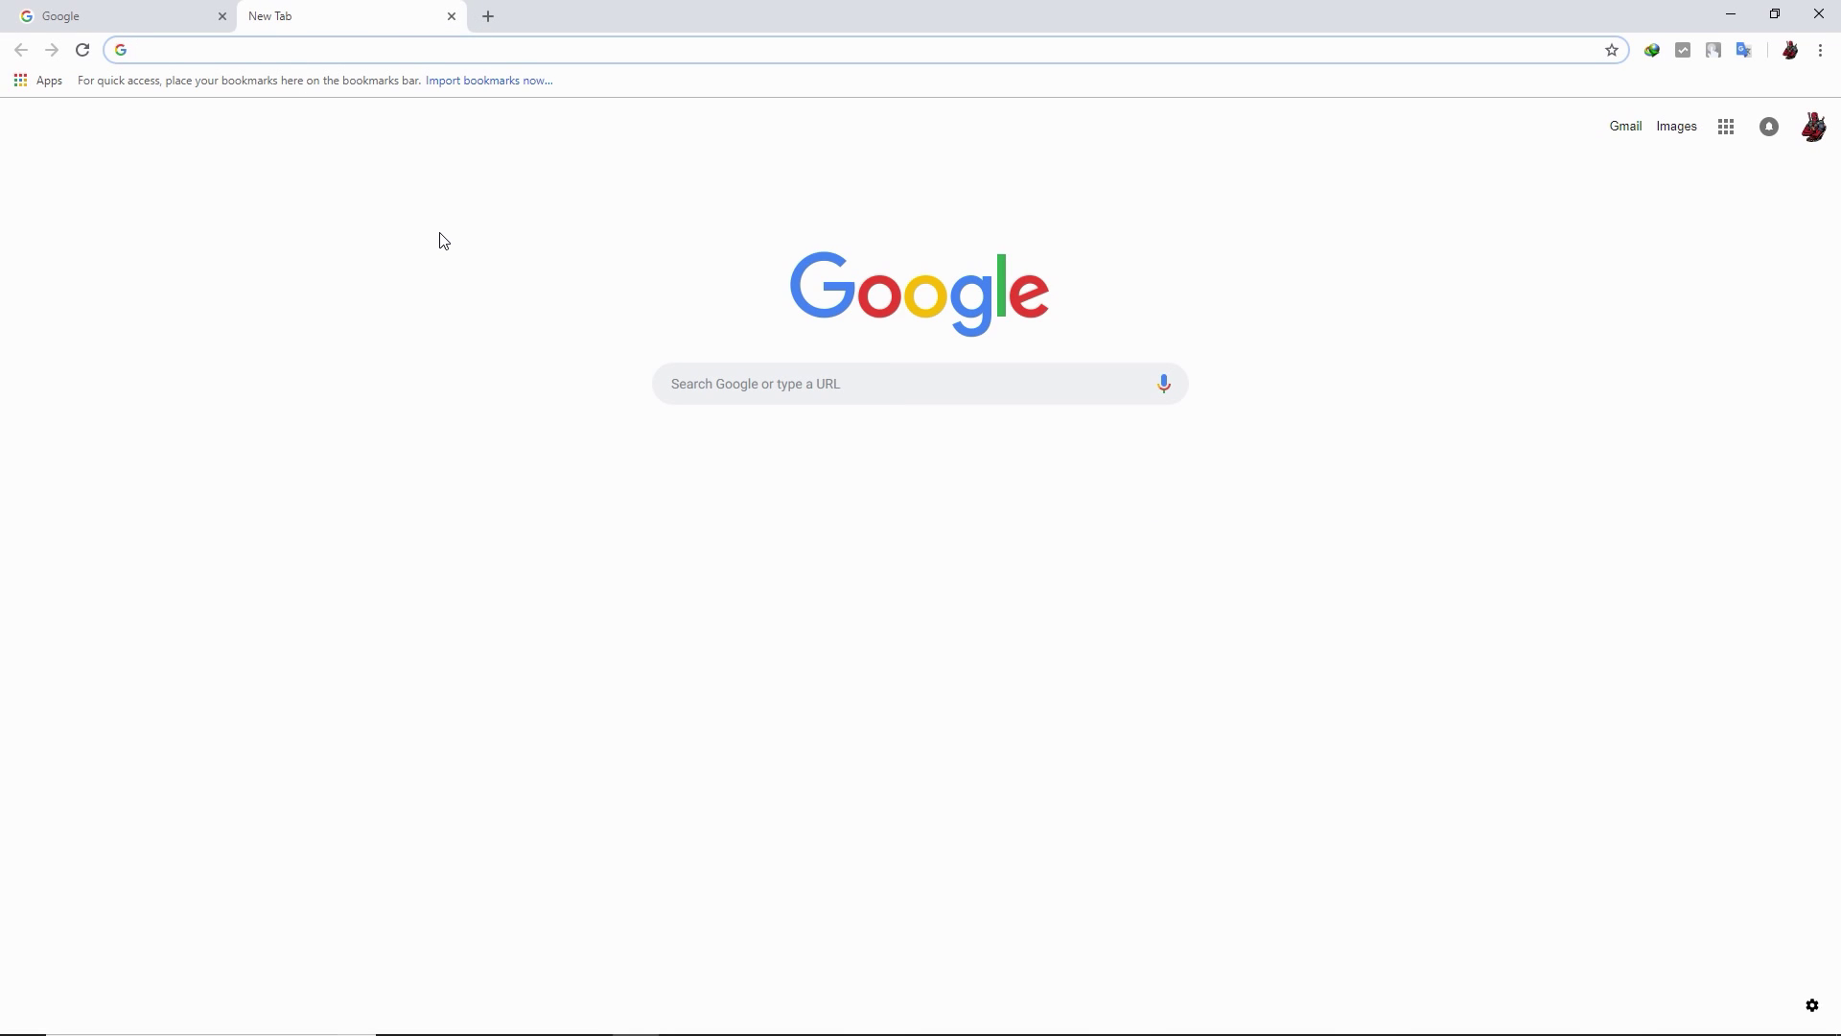
{"action": "type", "text": "freehits.ml/wp-admin"}
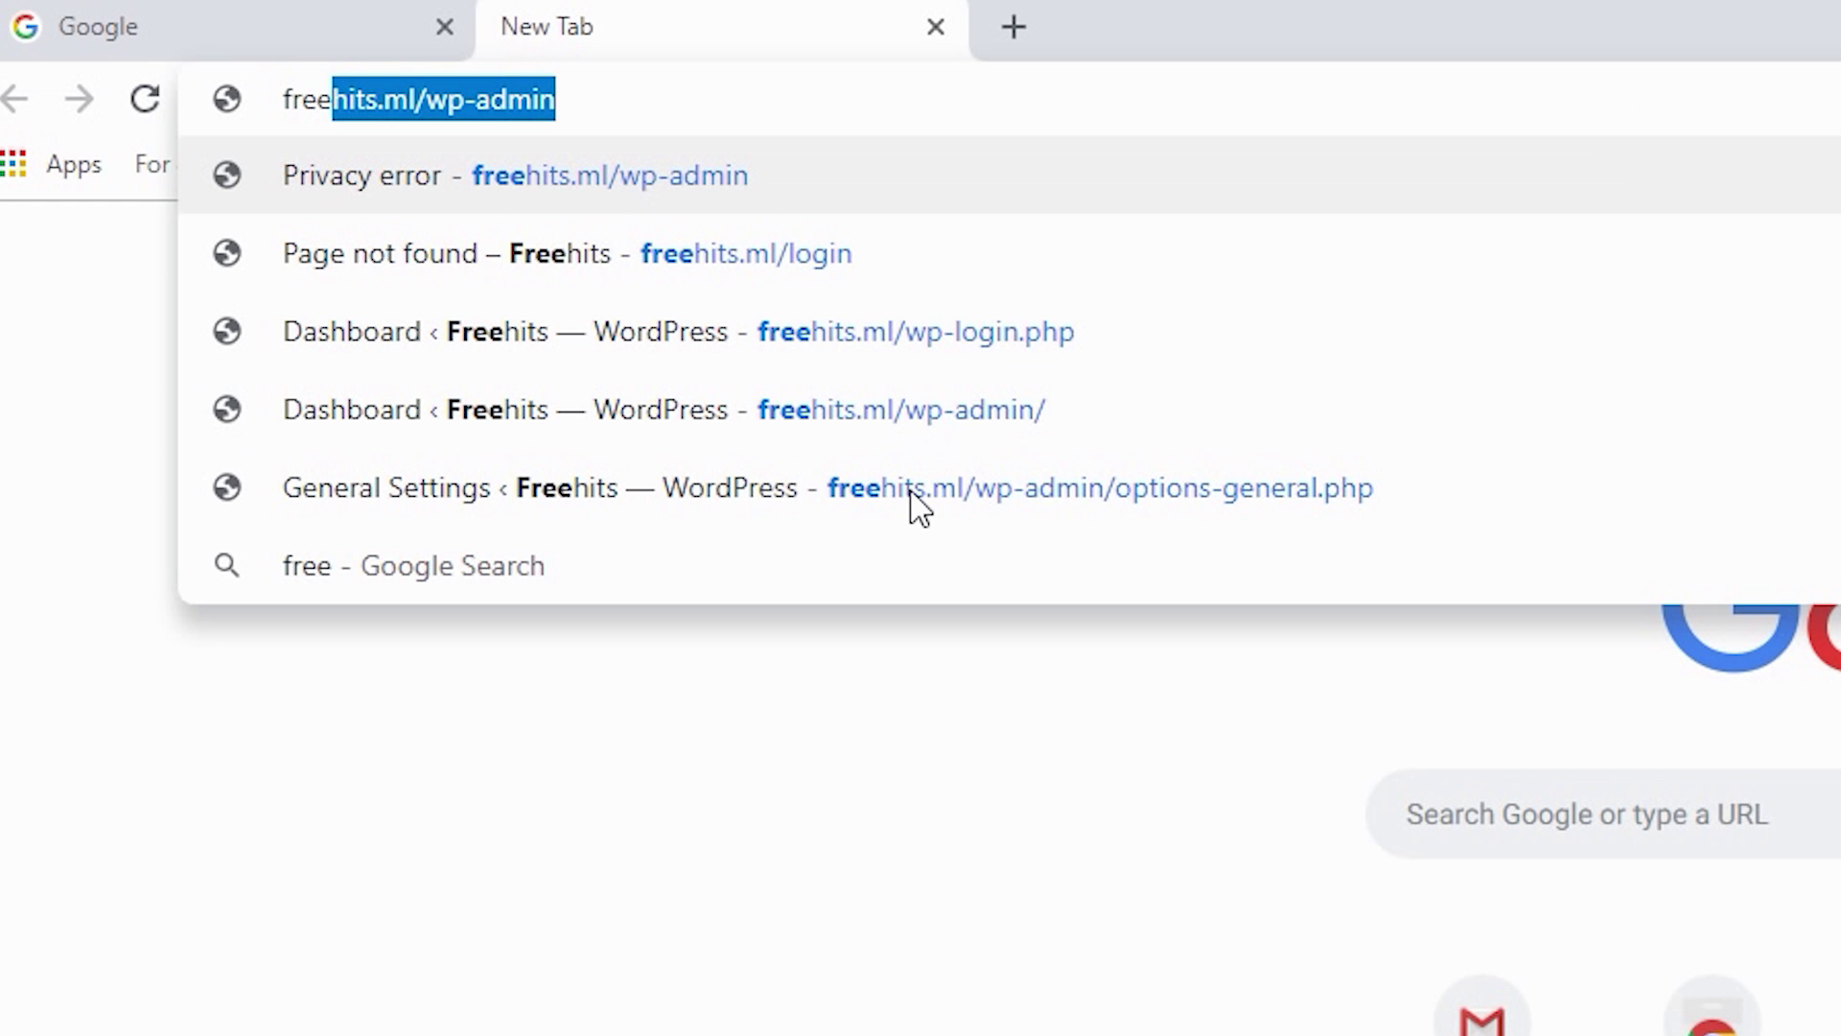
{"action": "key", "text": "Right"}
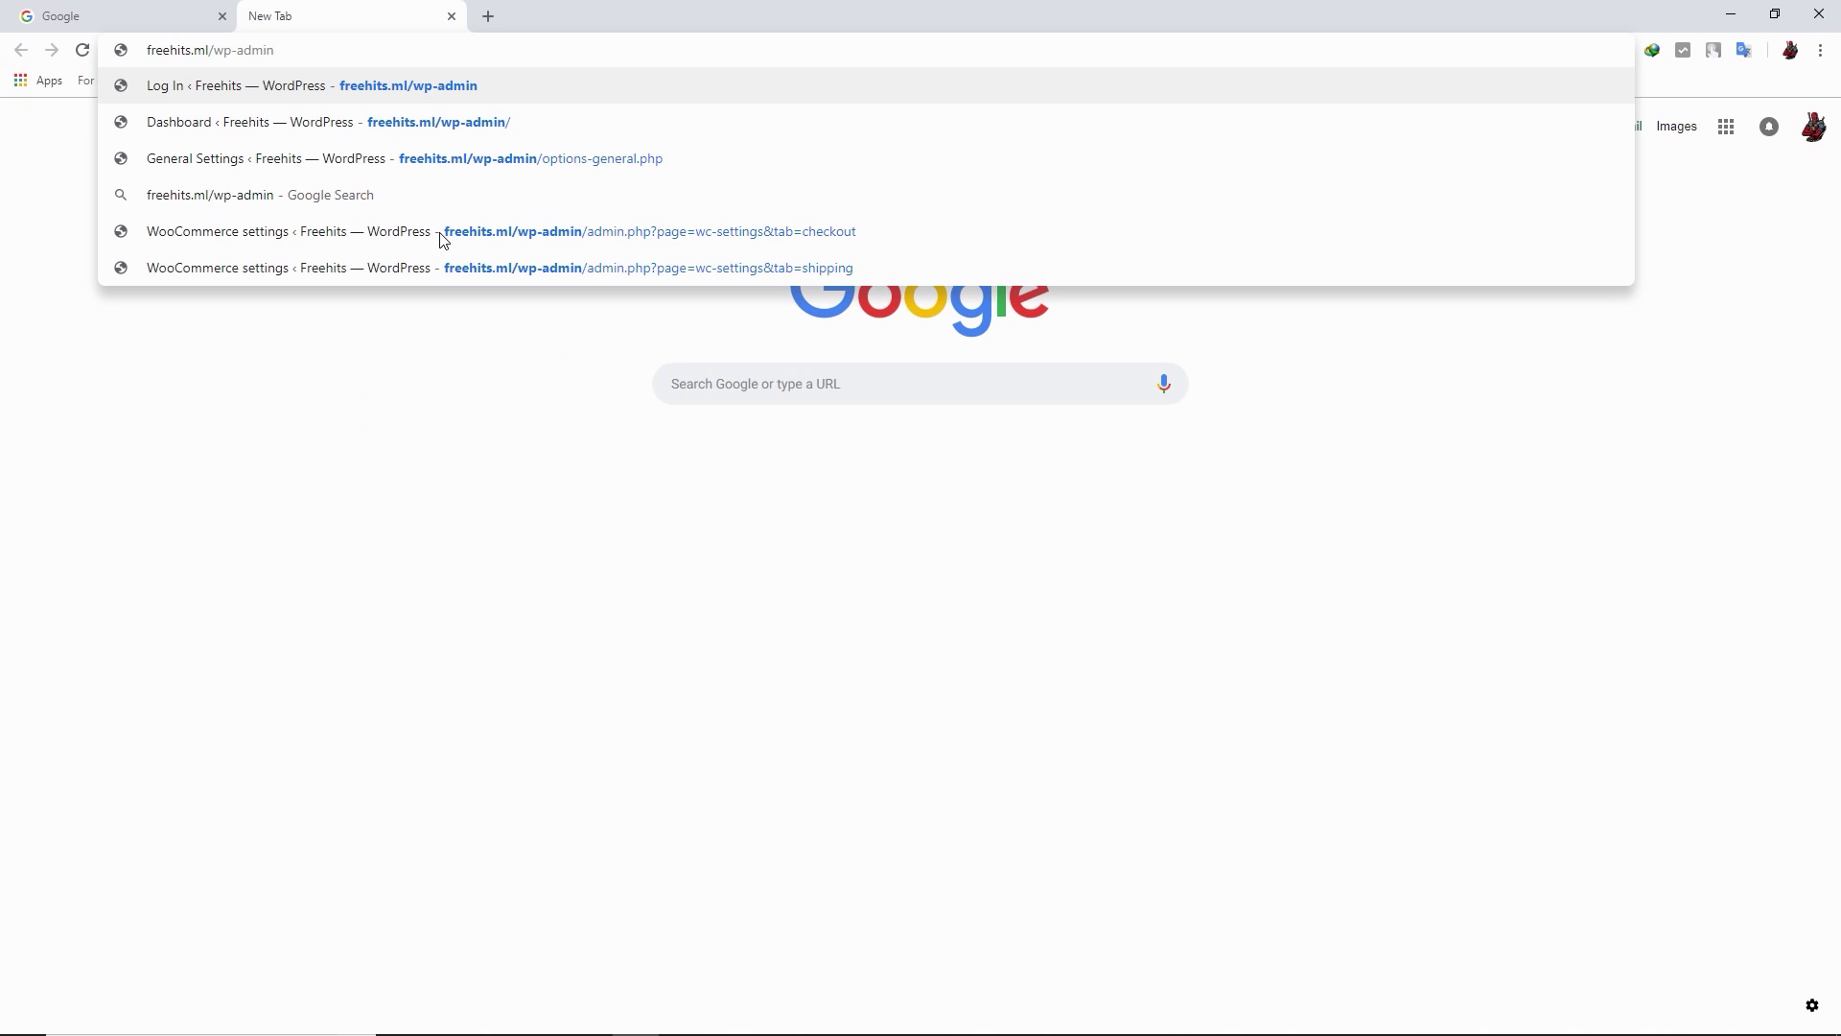
{"action": "key", "text": "BackSpace"}
{"action": "key", "text": "BackSpace"}
{"action": "key", "text": "BackSpace"}
{"action": "key", "text": "BackSpace"}
{"action": "key", "text": "BackSpace"}
{"action": "key", "text": "BackSpace"}
{"action": "key", "text": "BackSpace"}
{"action": "key", "text": "BackSpace"}
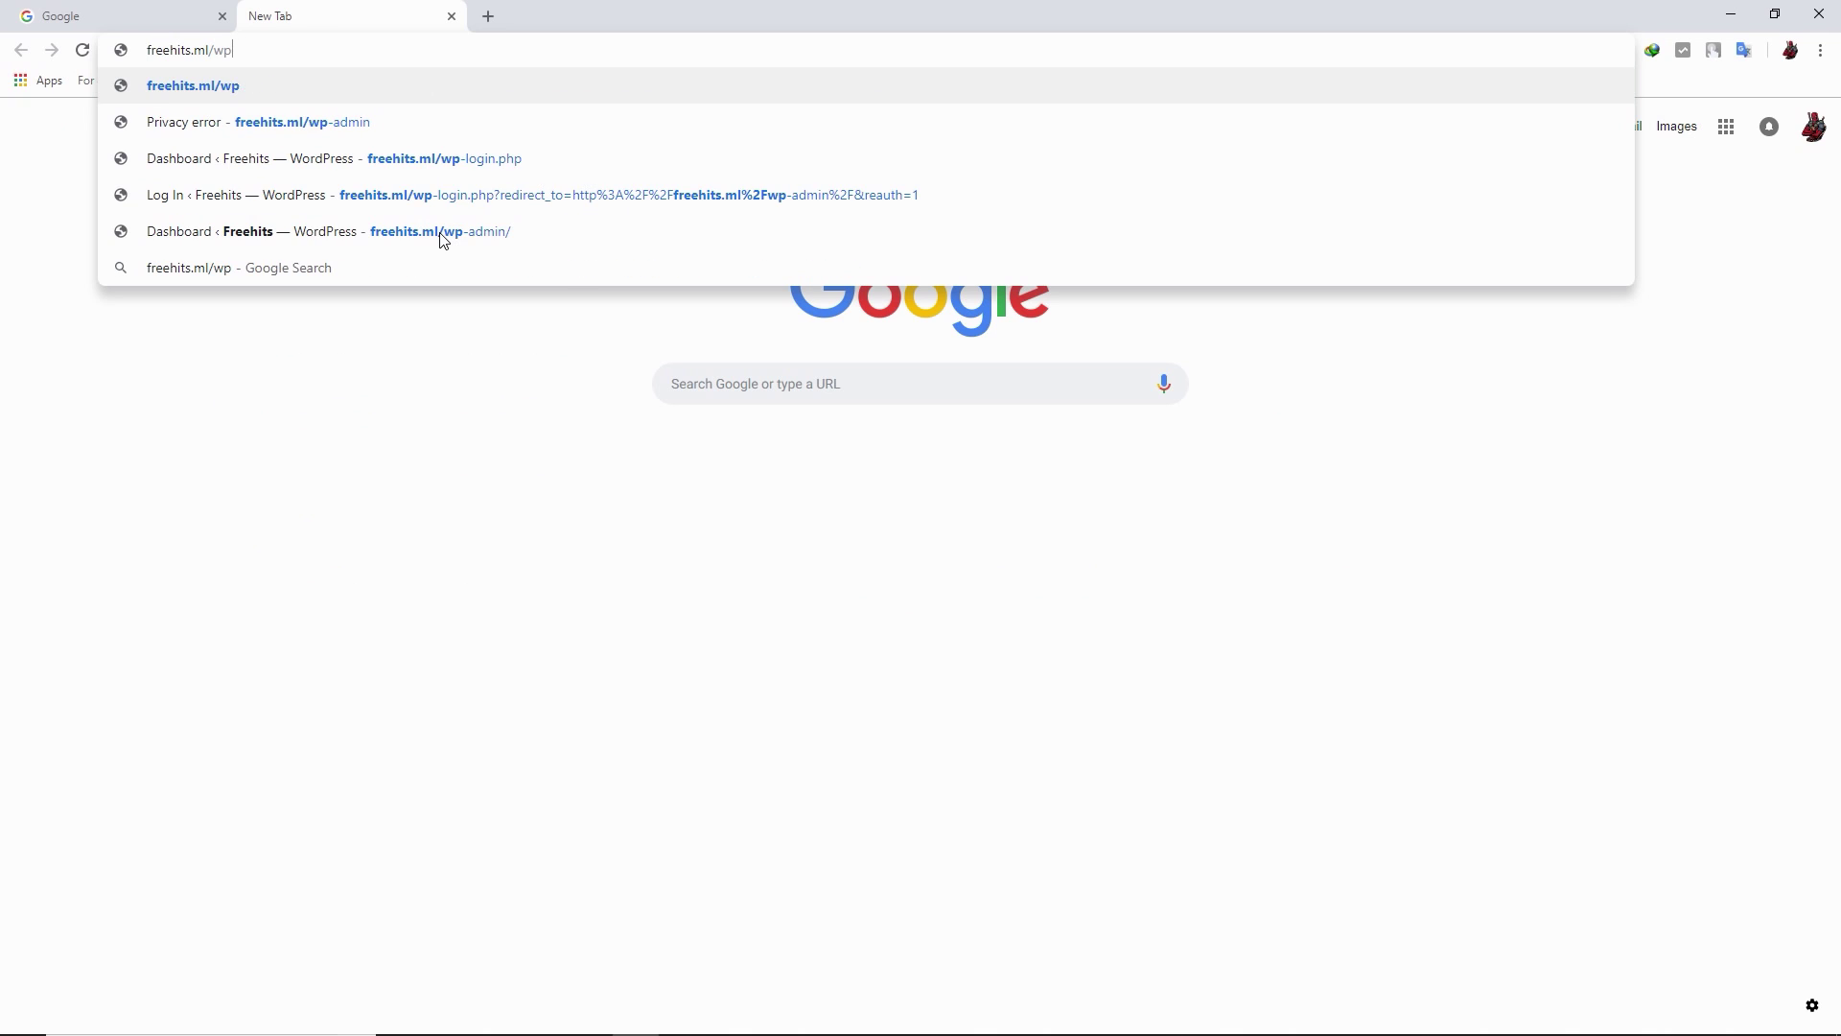
{"action": "type", "text": "lo"}
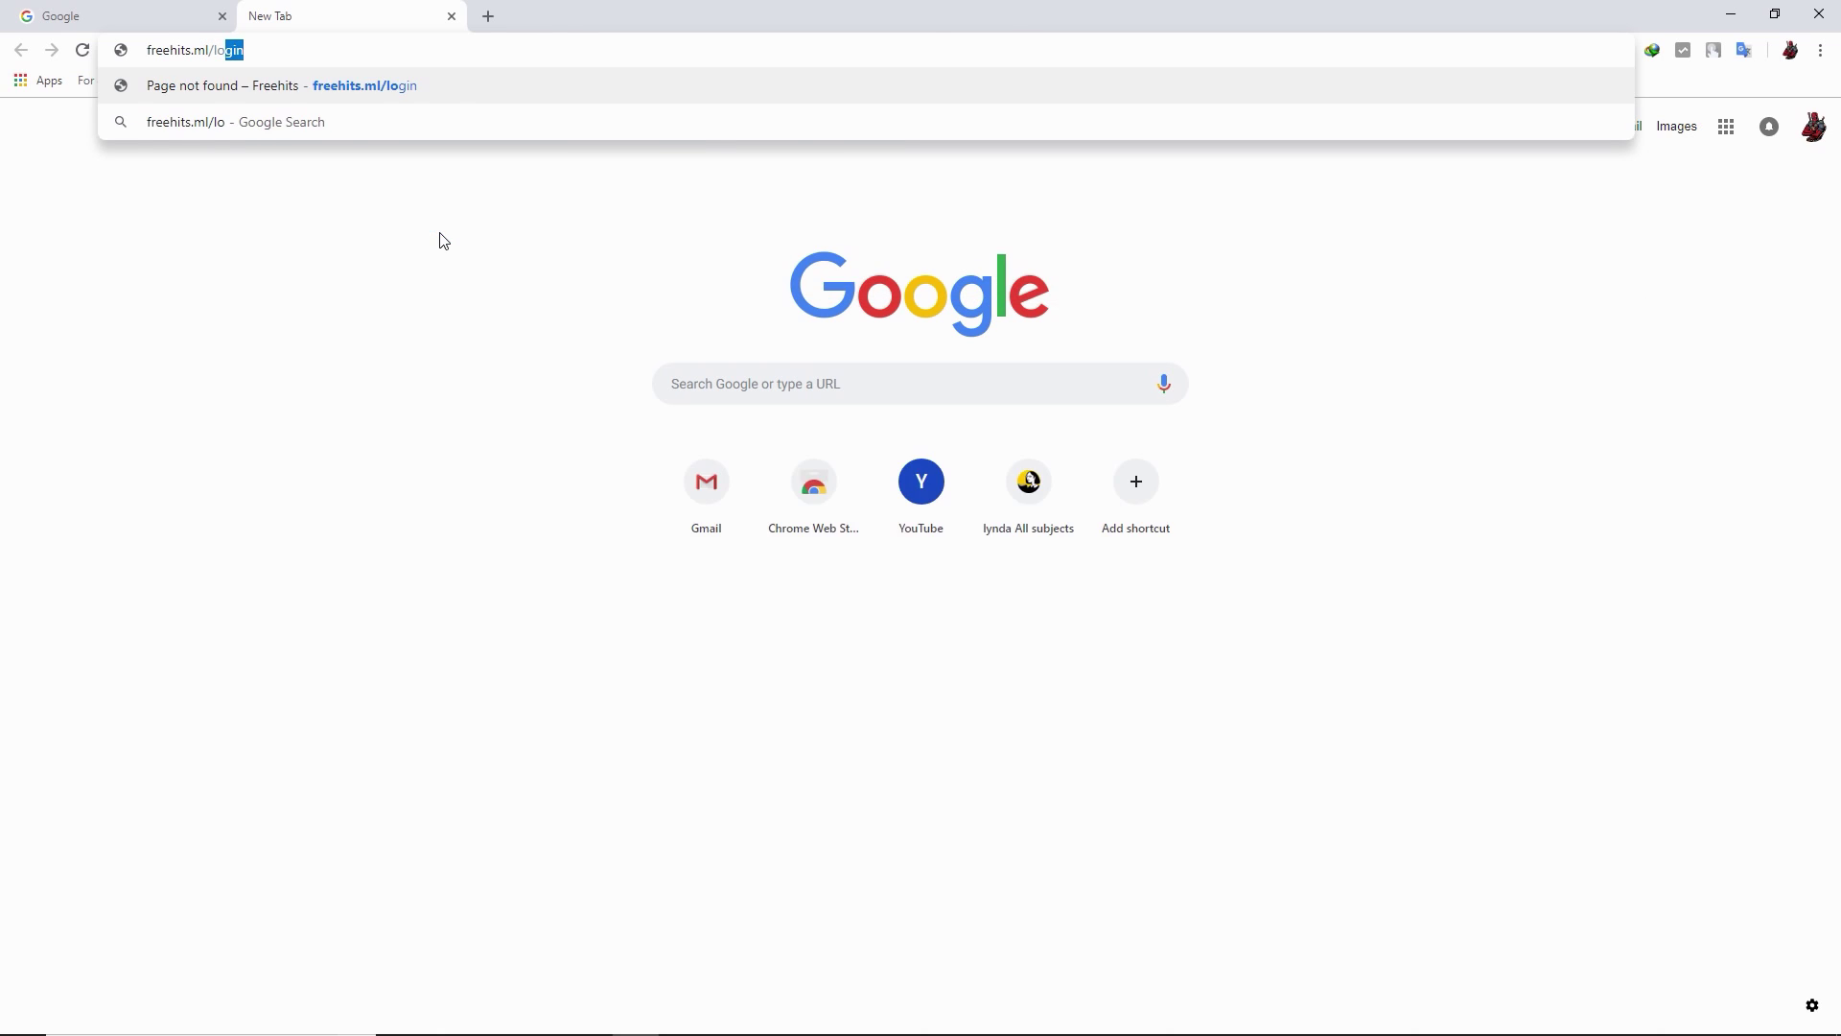
{"action": "key", "text": "Right"}
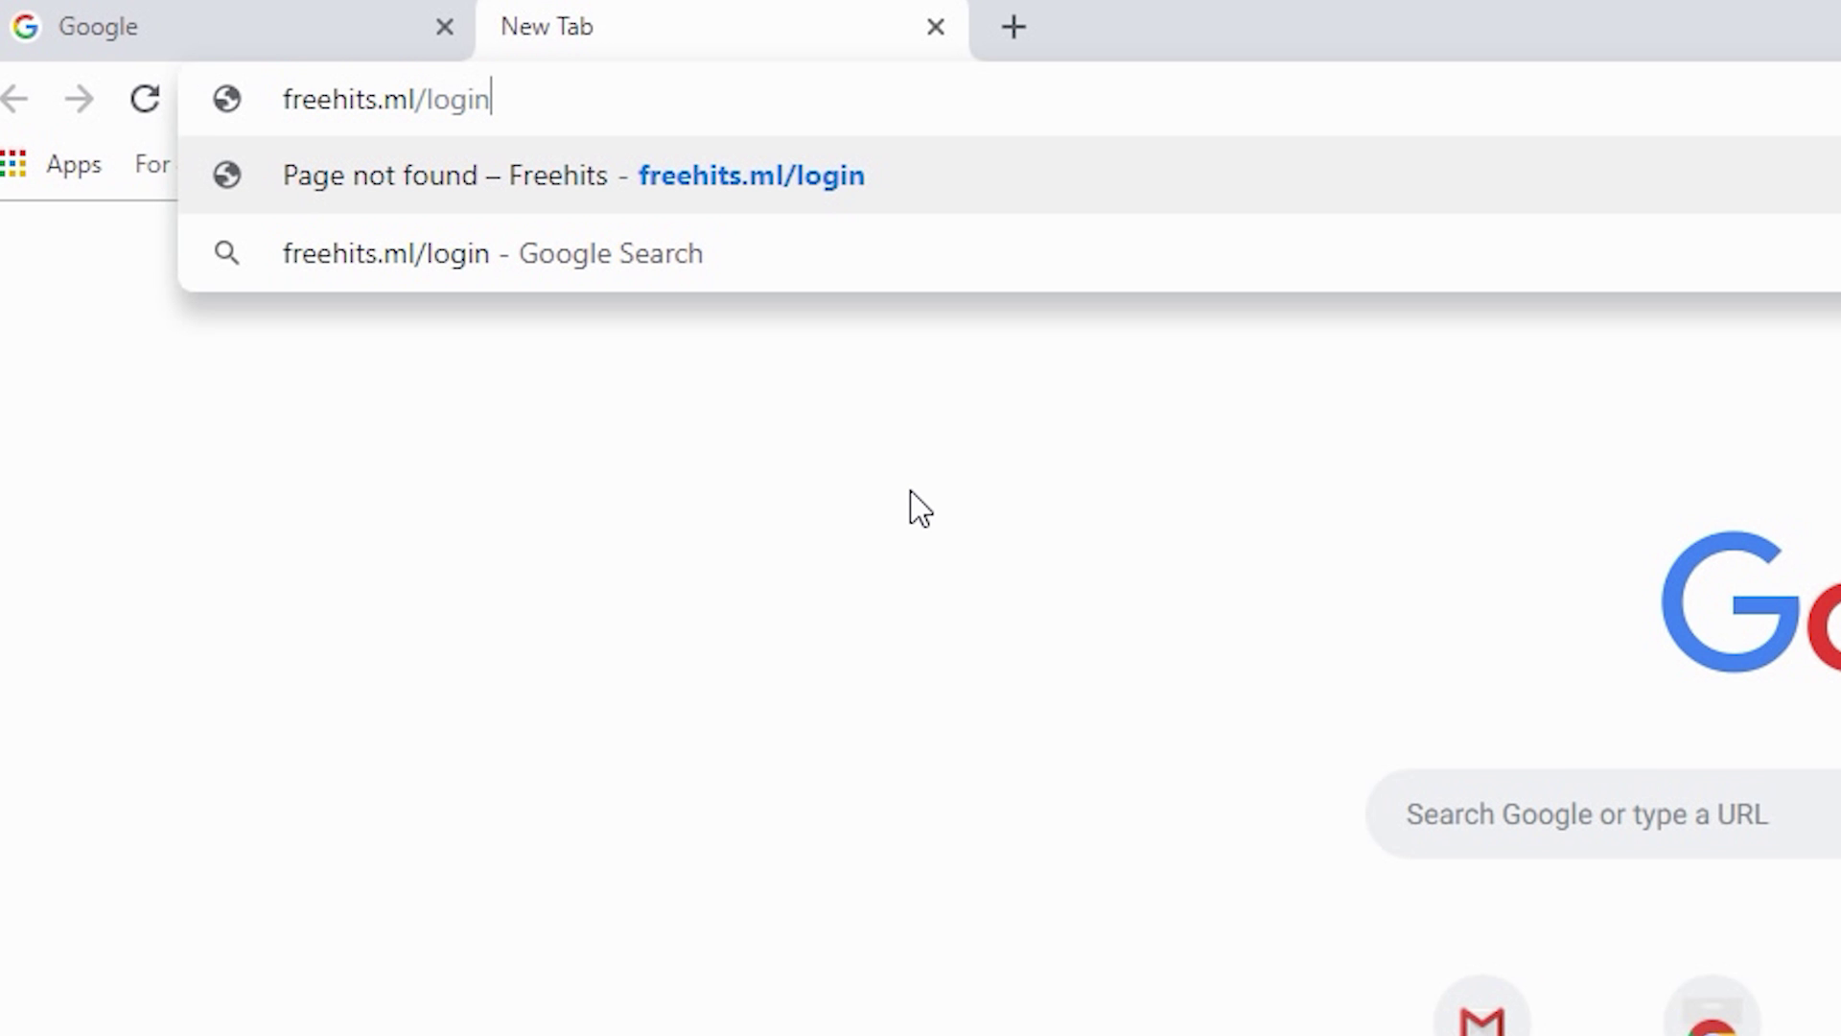
{"action": "key", "text": "Return"}
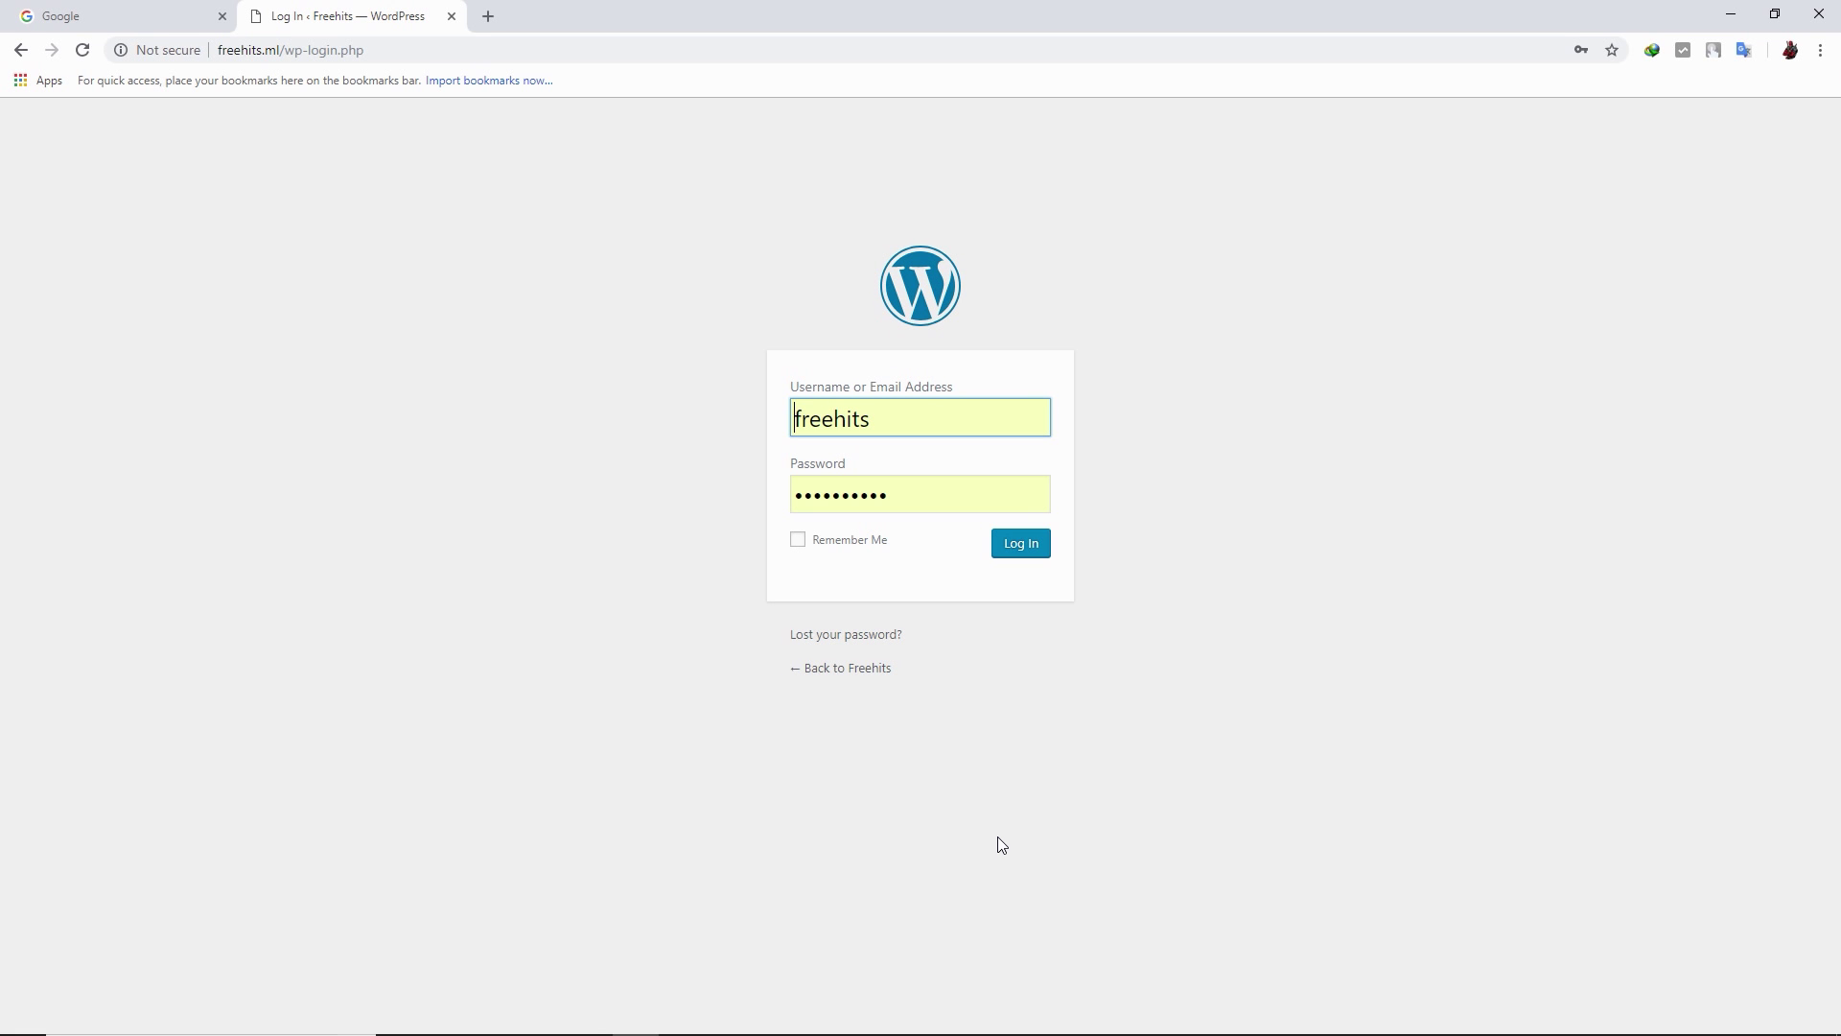
Log in with the saved credentials, then install and activate WPS Hide Login from Plugins > Add New
{"action": "left_click", "coordinate": [1038, 556]}
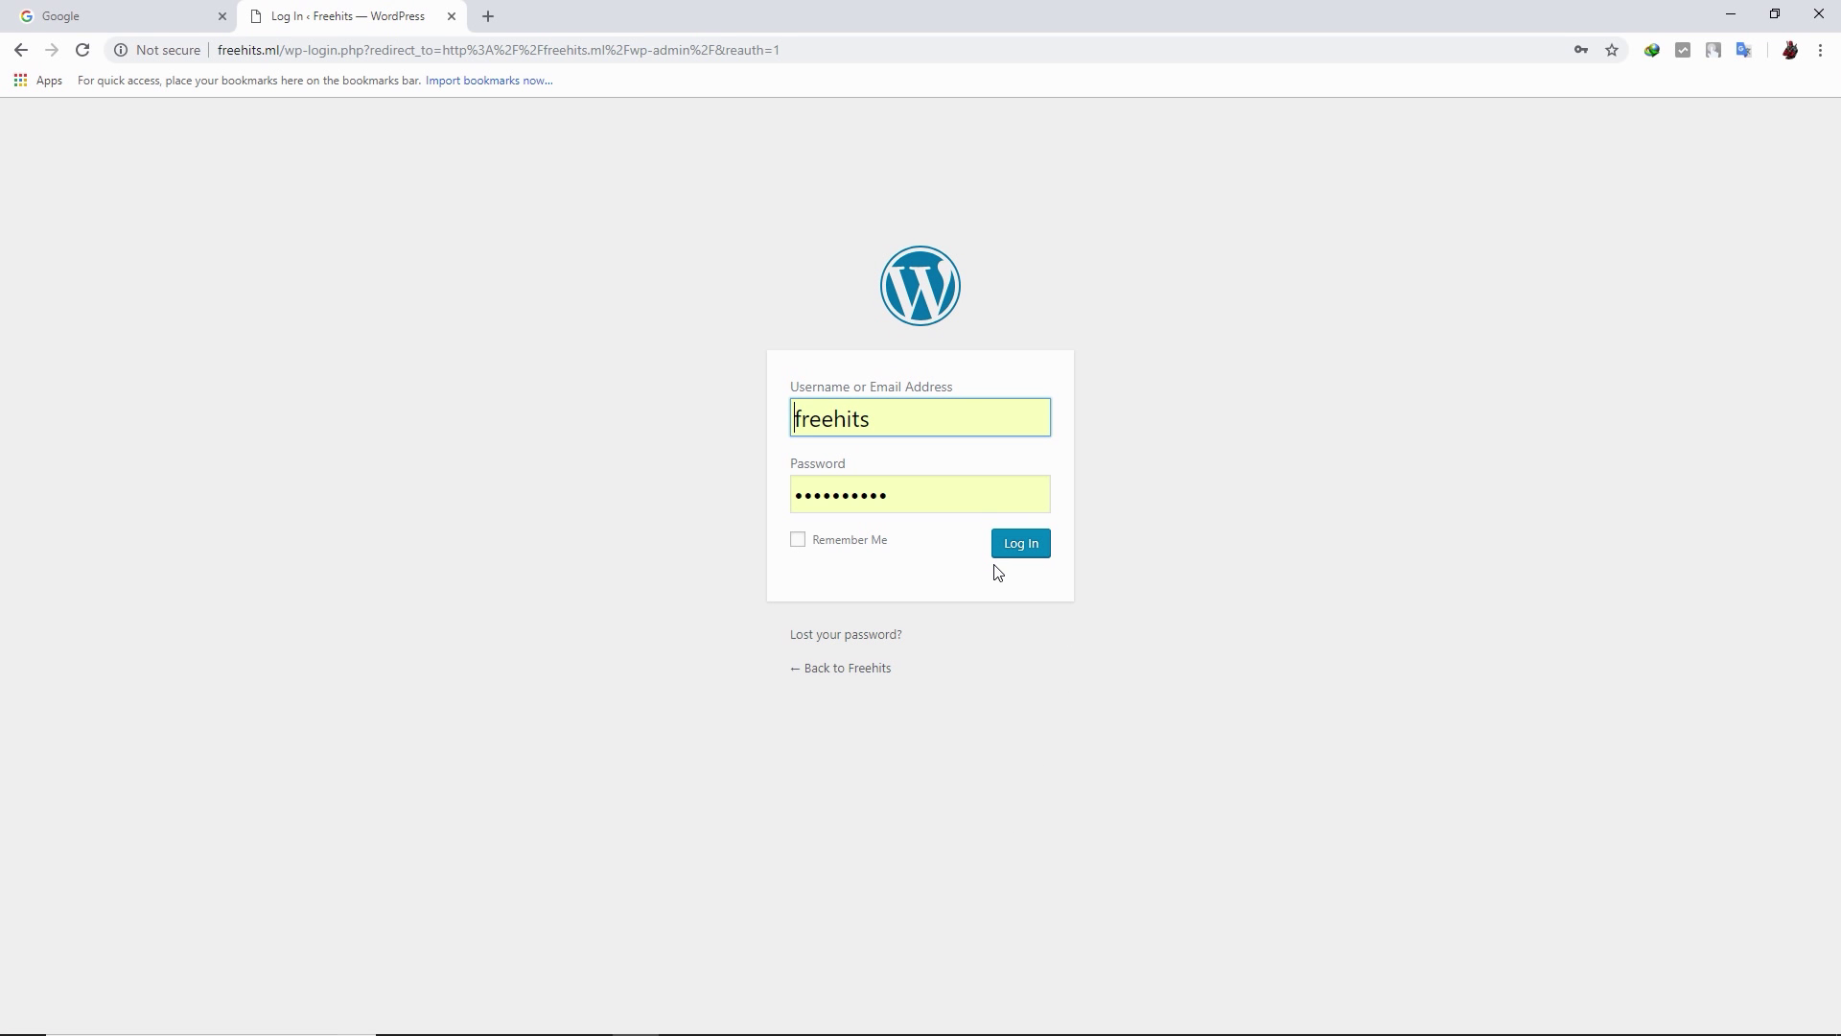
{"action": "left_click", "coordinate": [1024, 554]}
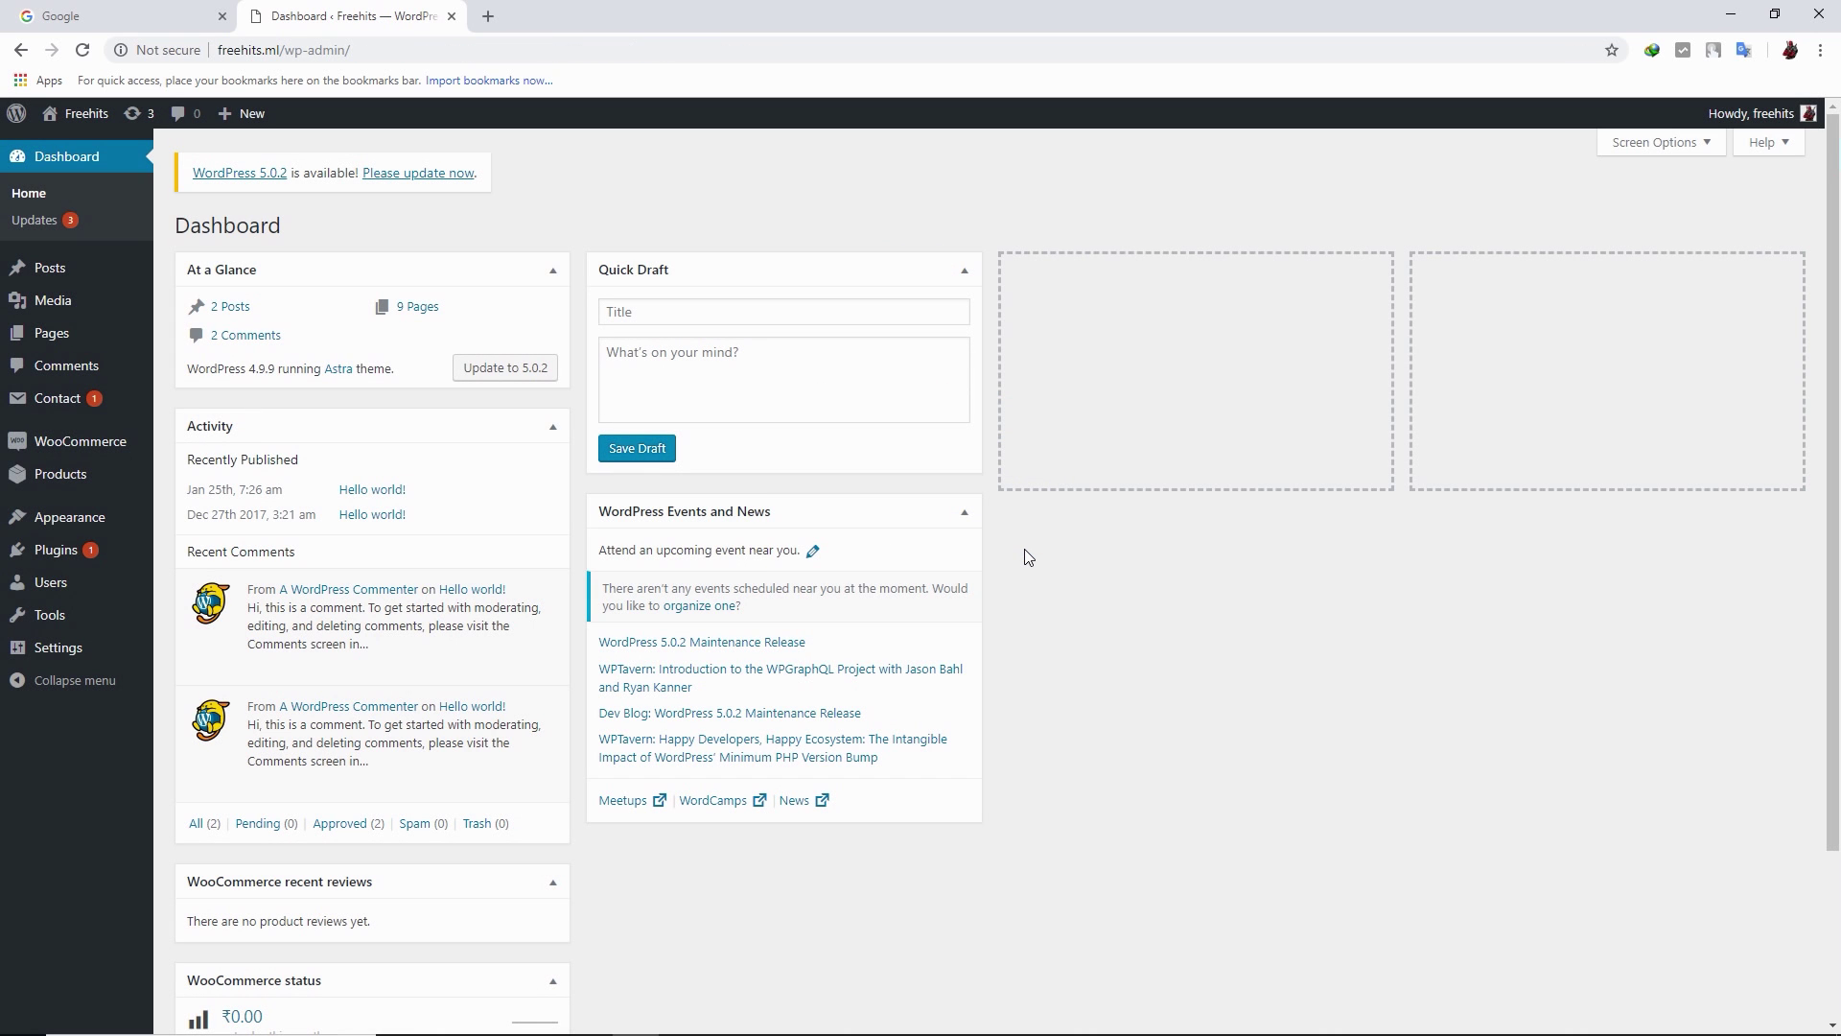
{"action": "mouse_move", "coordinate": [56, 550]}
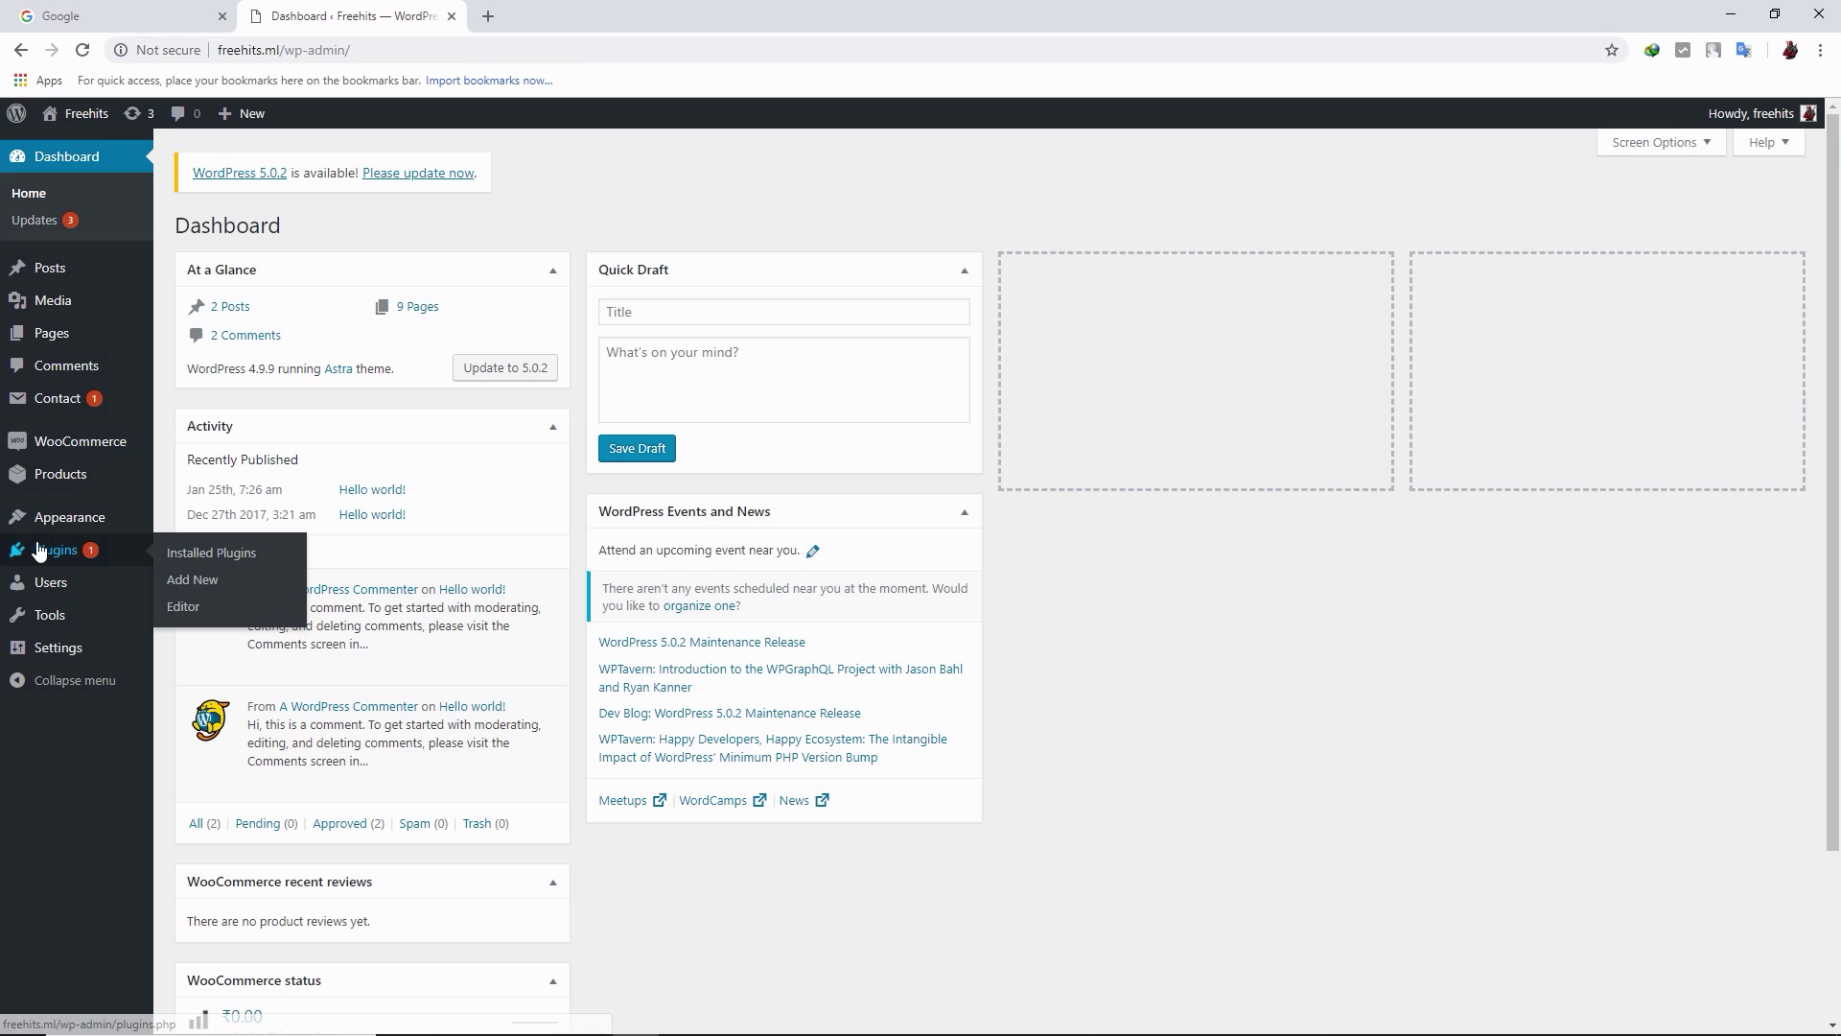
{"action": "left_click", "coordinate": [173, 587]}
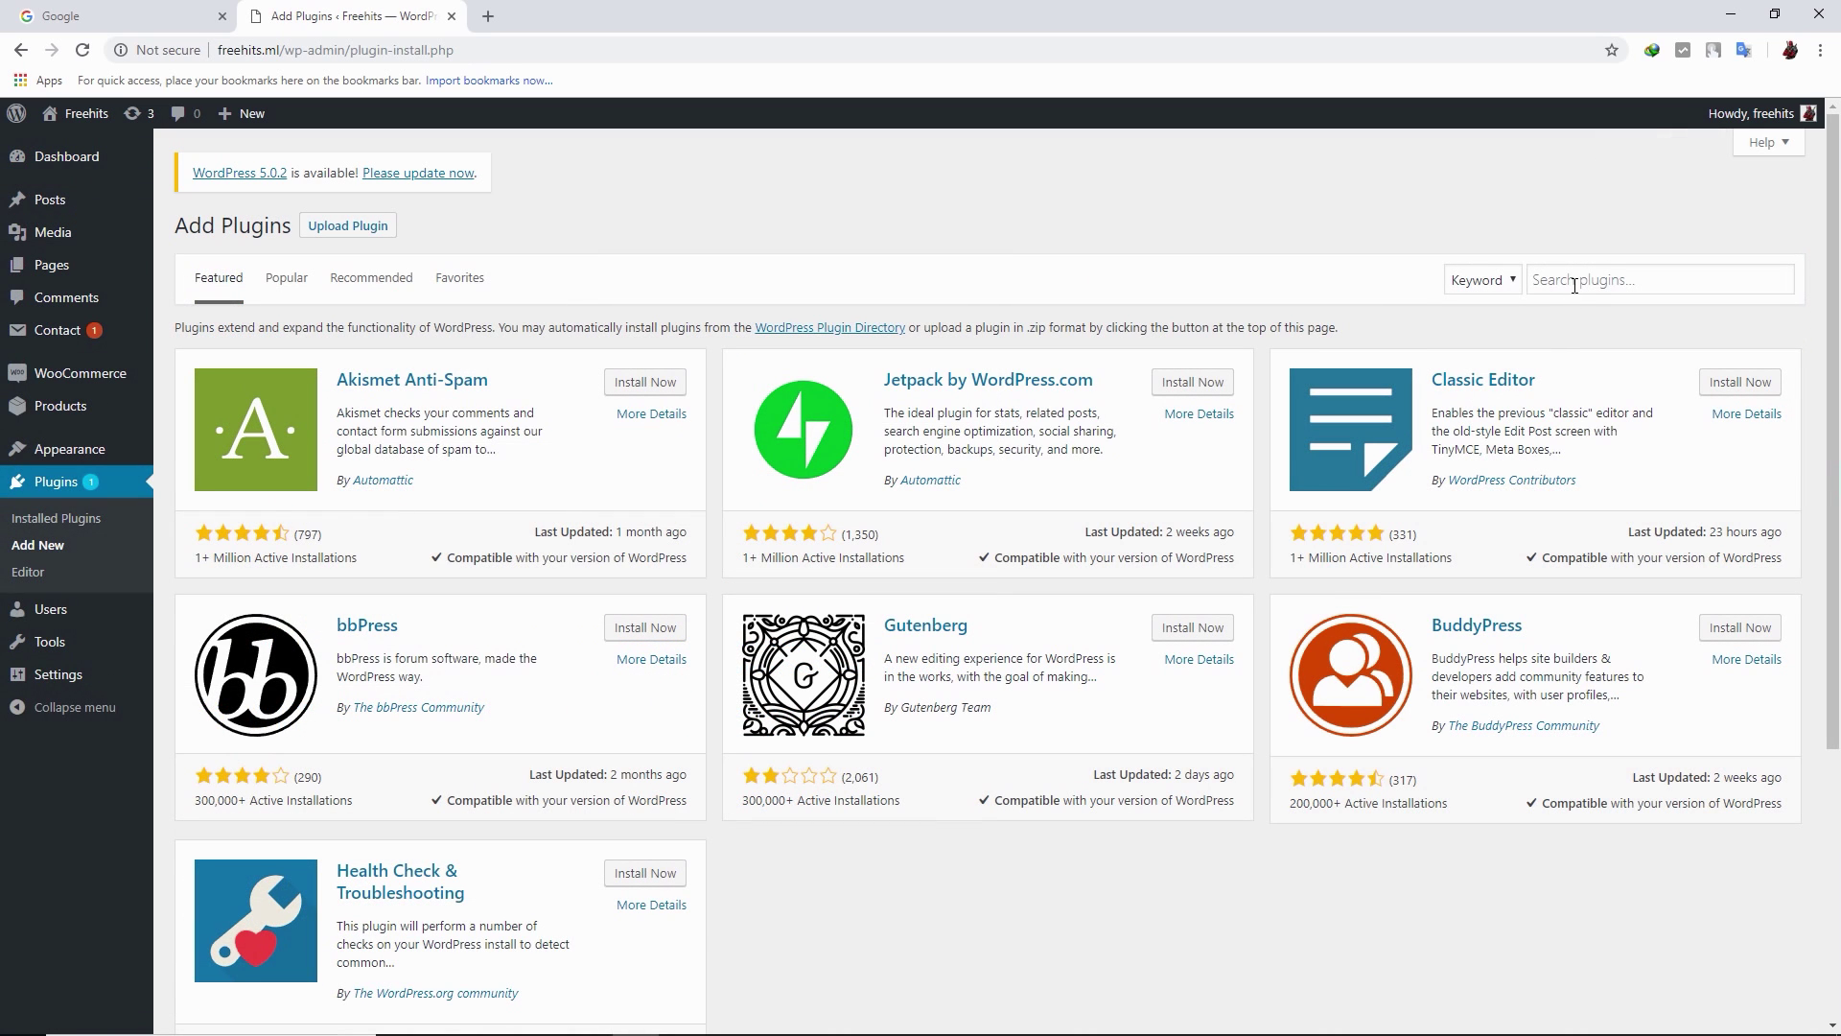
{"action": "left_click", "coordinate": [1572, 281]}
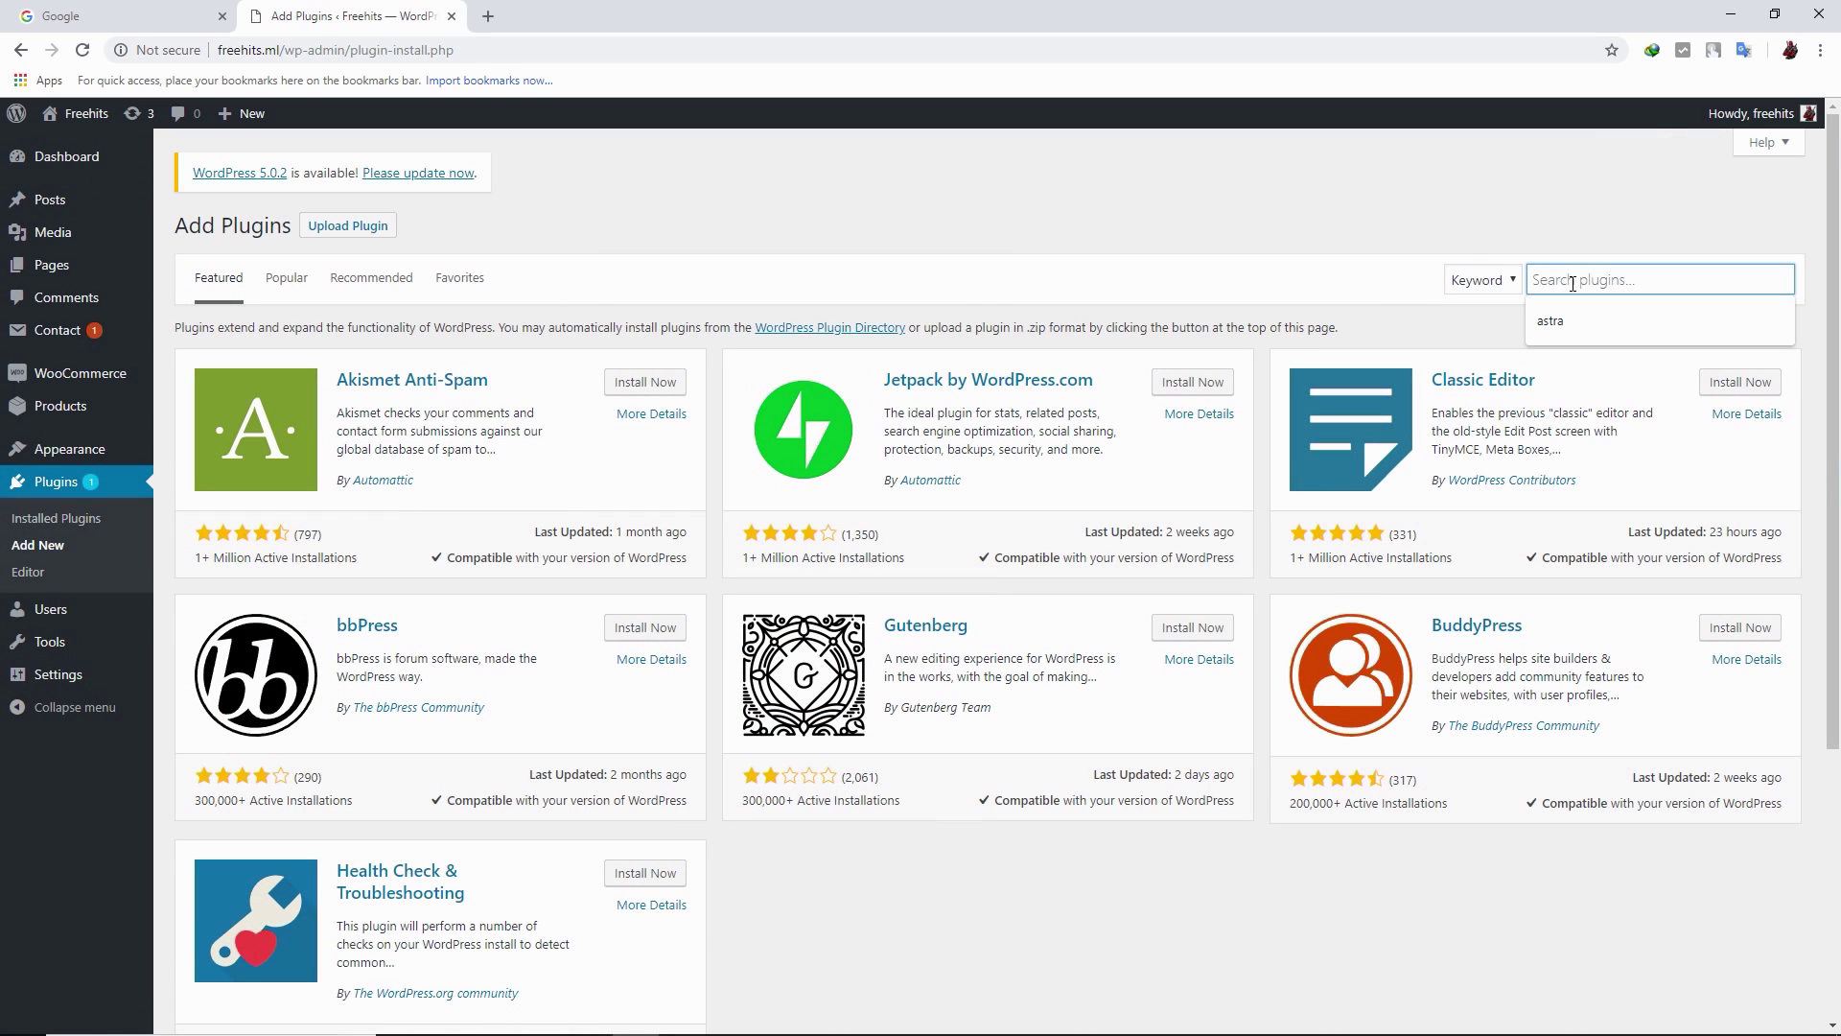
{"action": "type", "text": "wp"}
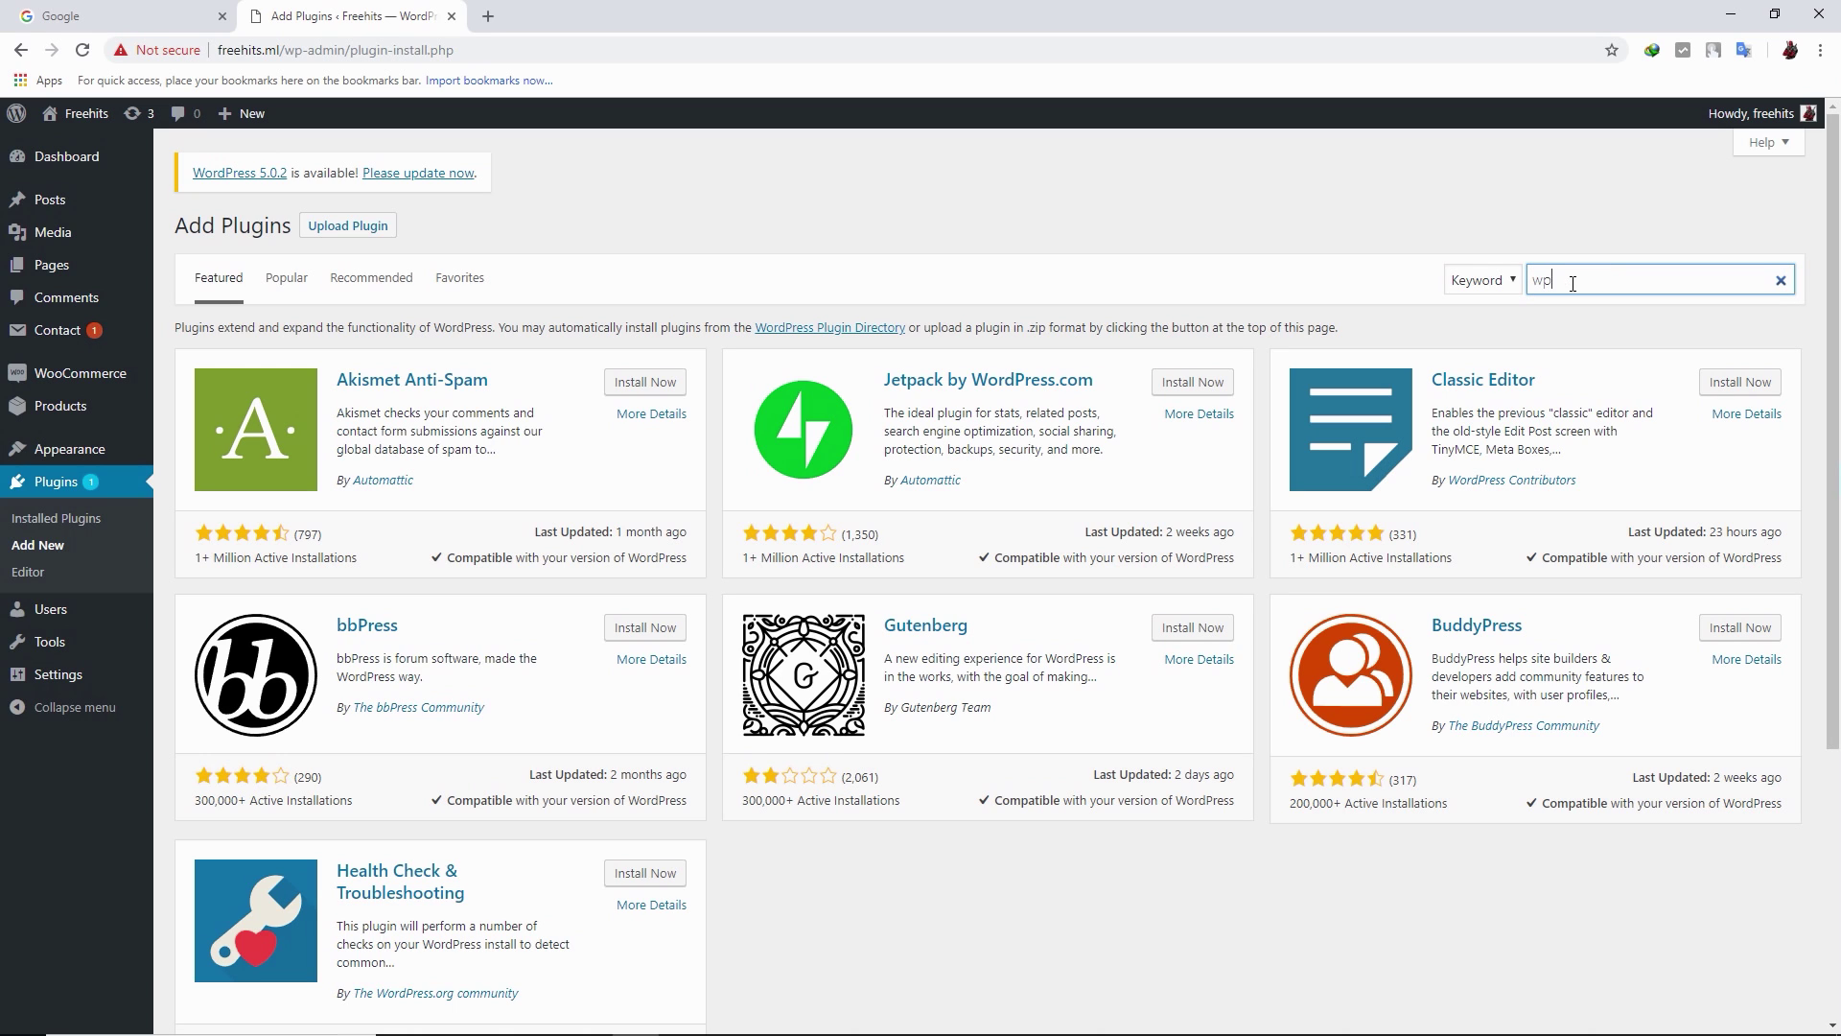
{"action": "type", "text": "s hpde"}
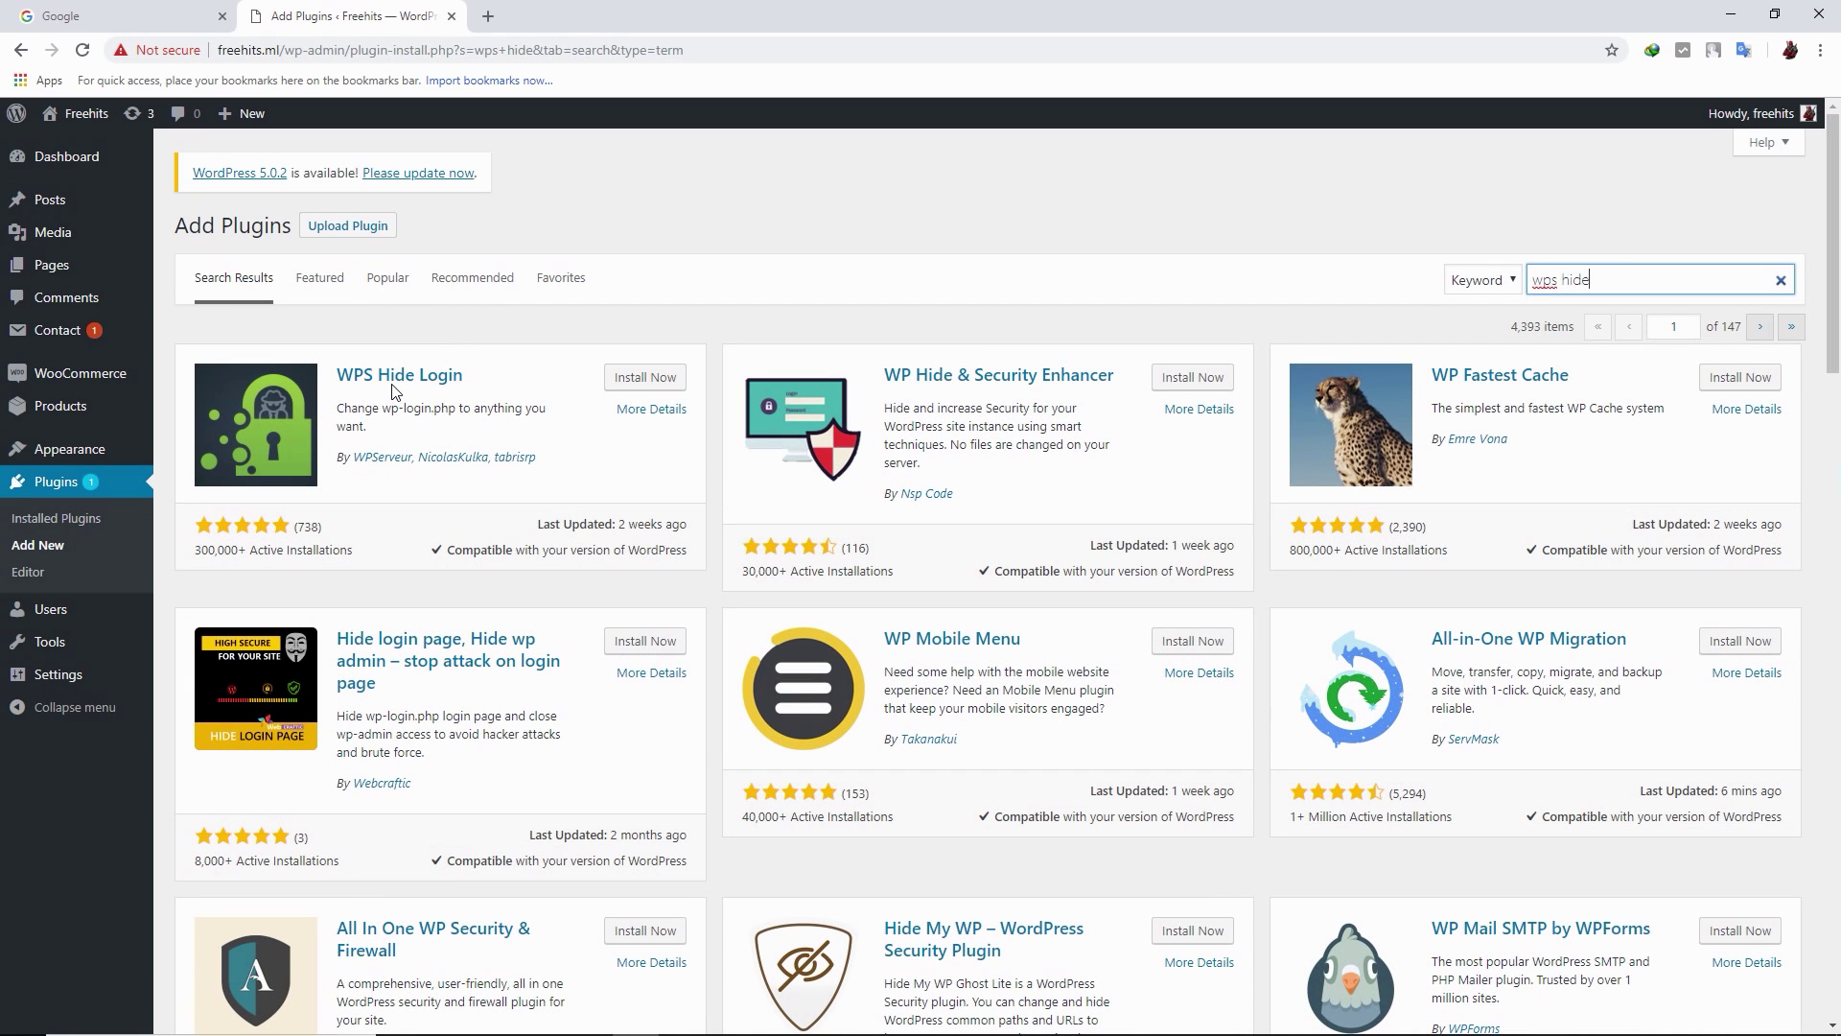
{"action": "left_click", "coordinate": [660, 381]}
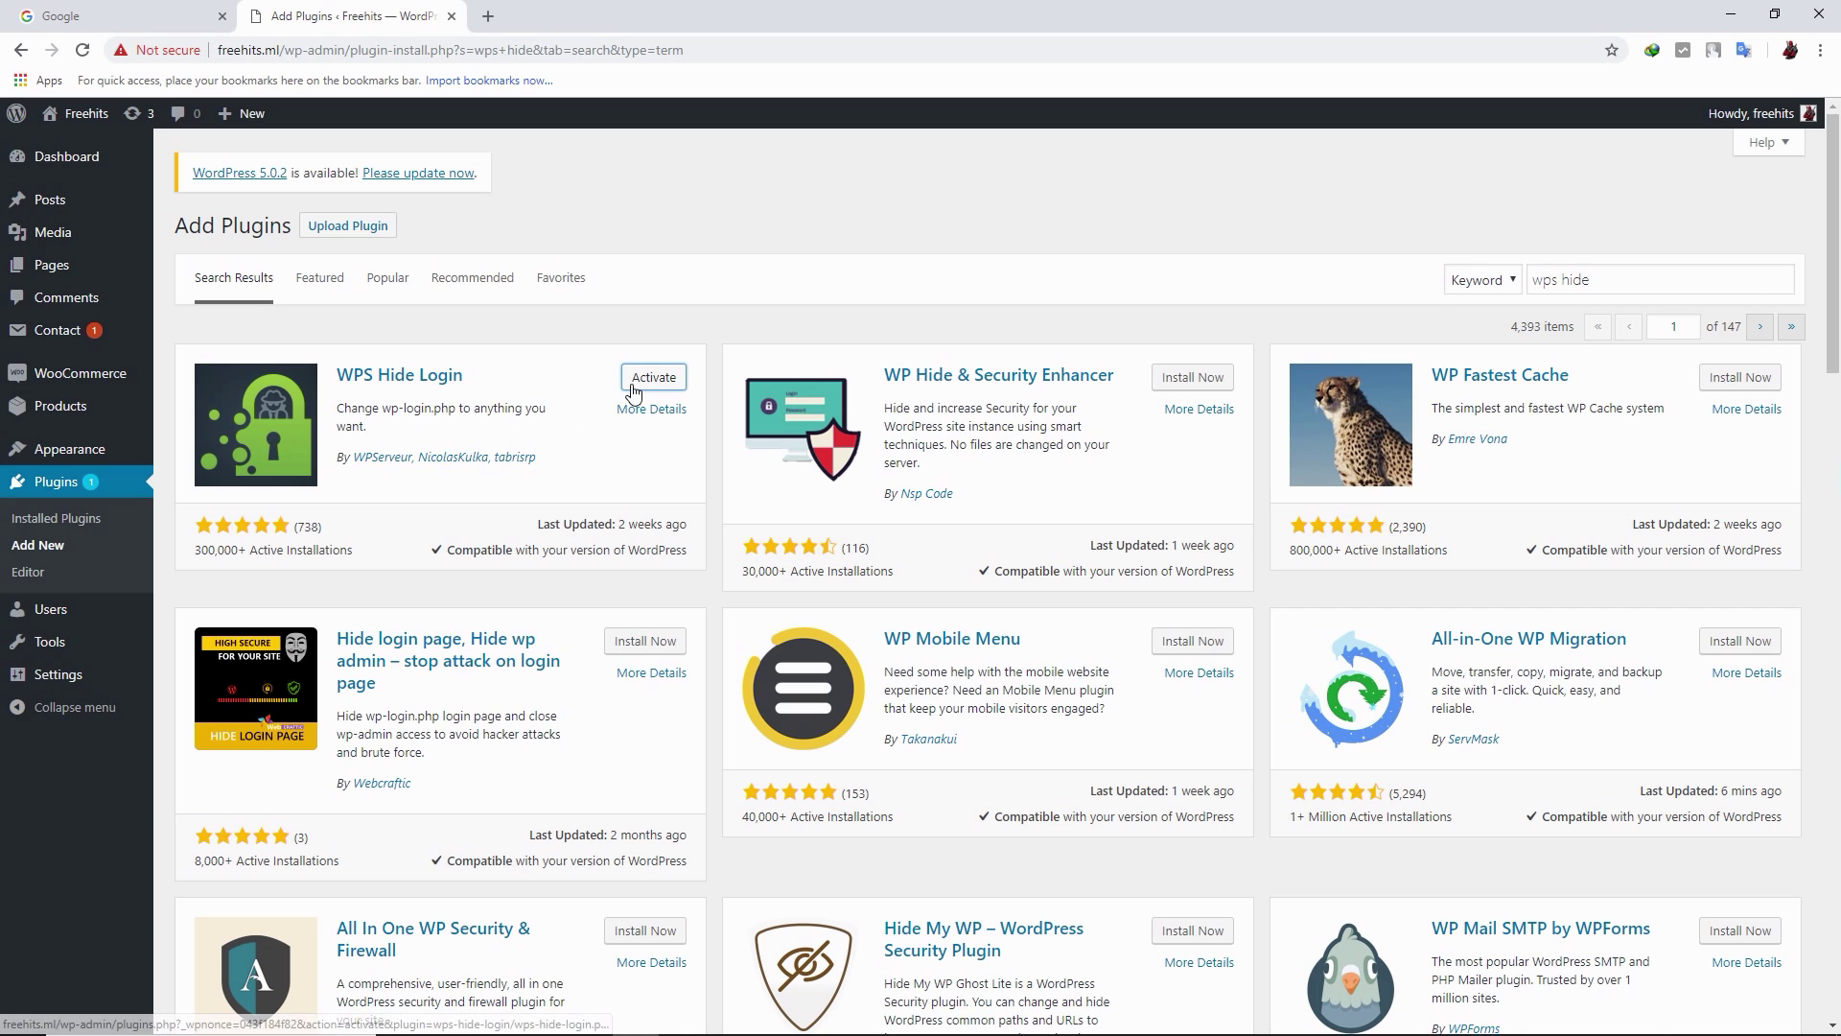
{"action": "left_click", "coordinate": [653, 378]}
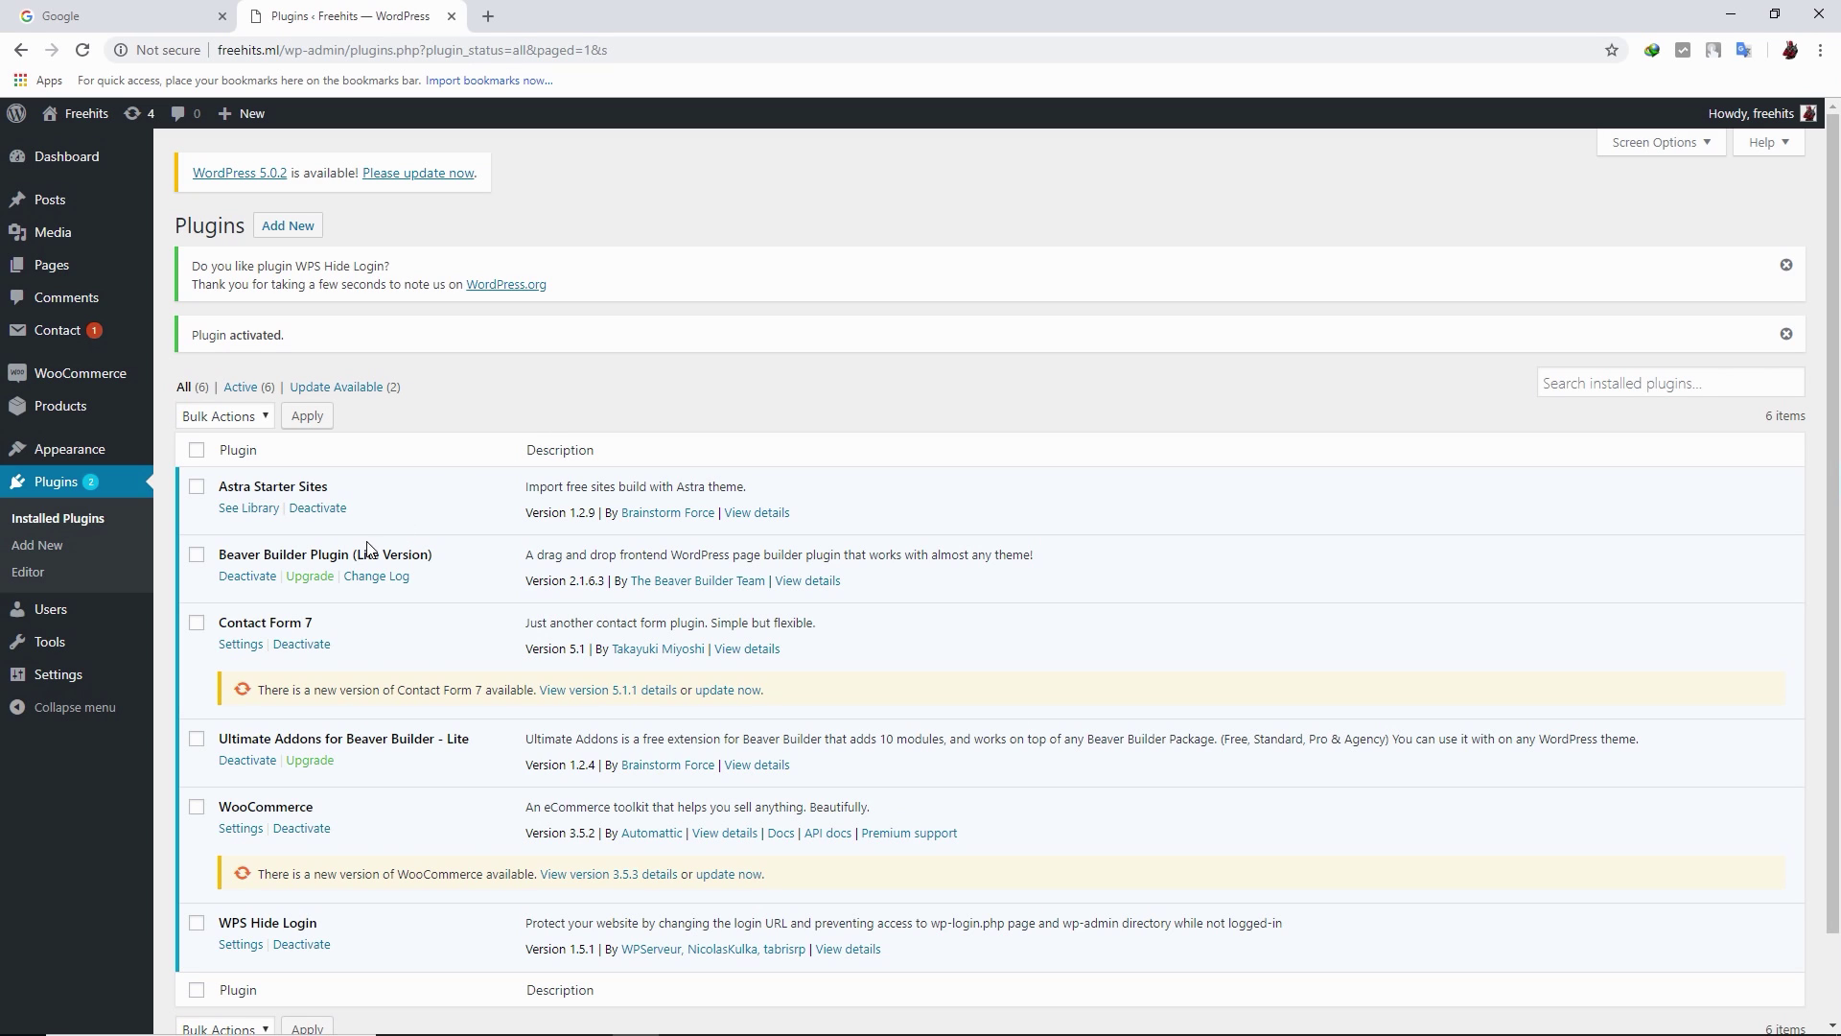
In Settings > General, change the WPS Hide Login url slug from login to king56 and save
{"action": "mouse_move", "coordinate": [134, 676]}
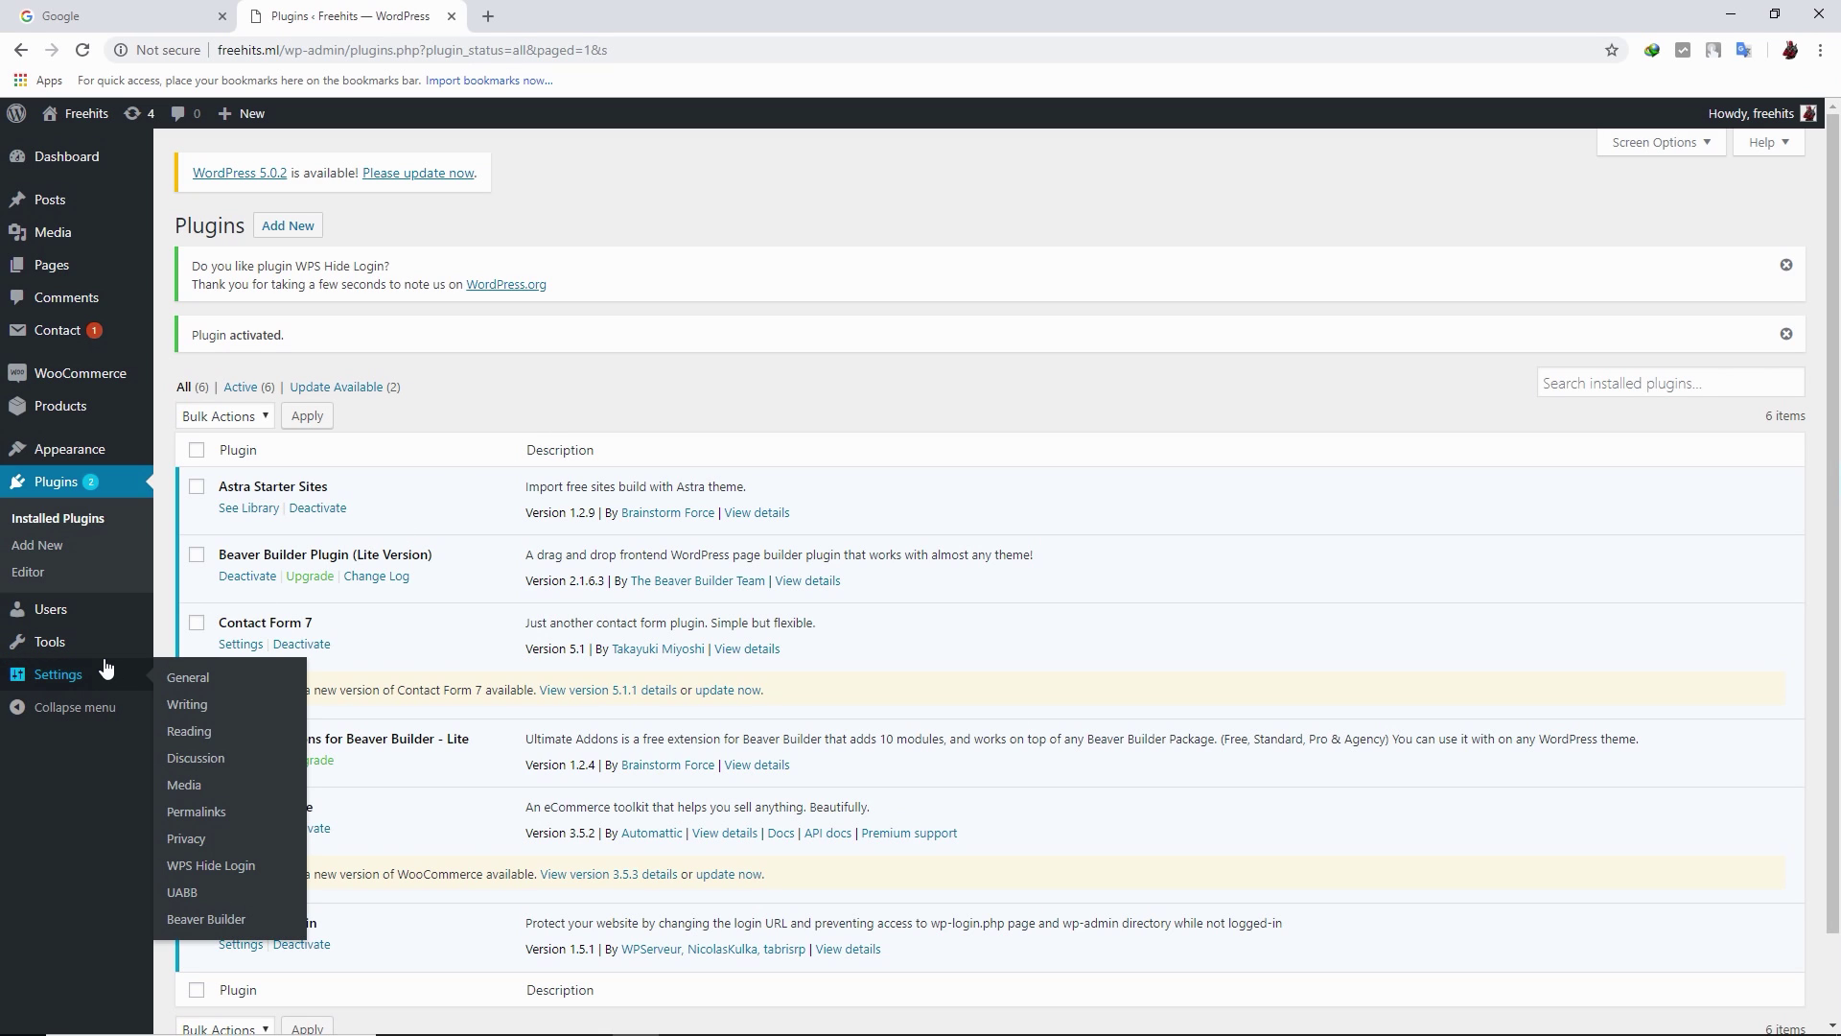
{"action": "left_click", "coordinate": [166, 687]}
{"action": "scroll", "coordinate": [279, 610], "scroll_direction": "down", "scroll_amount": 8}
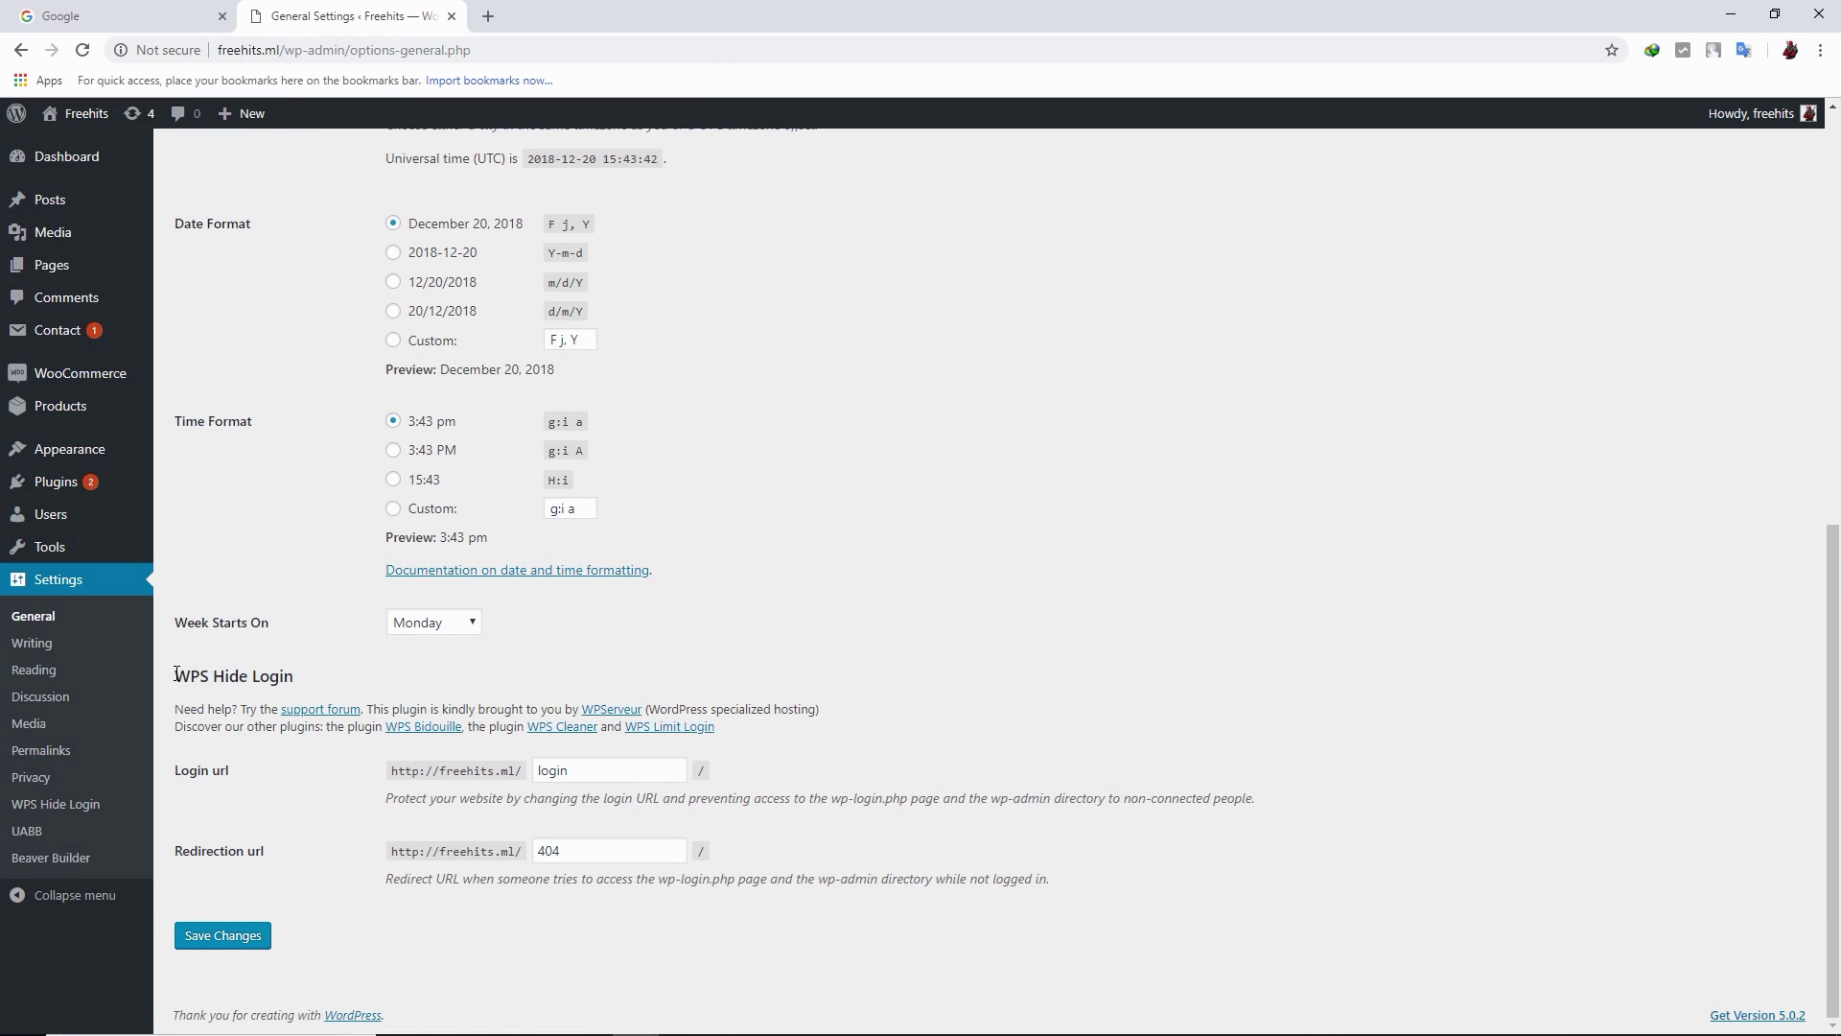
{"action": "left_click_drag", "start_coordinate": [176, 674], "coordinate": [294, 675]}
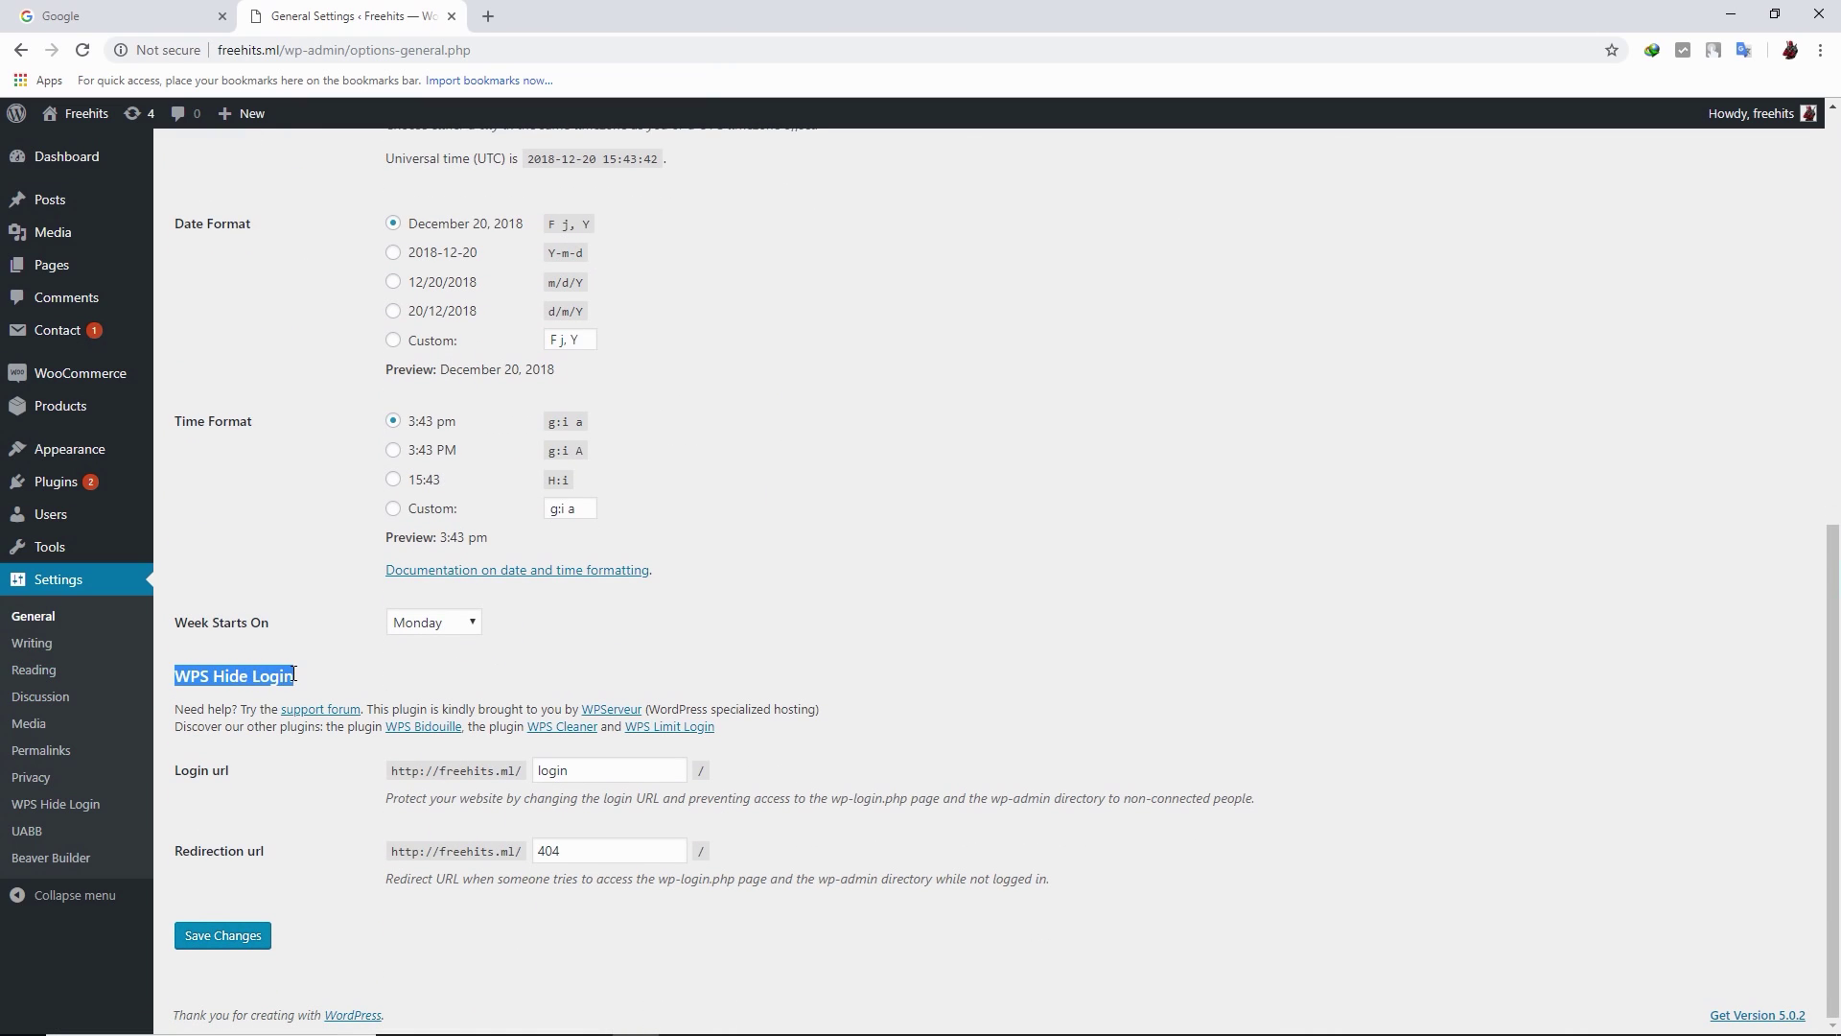
{"action": "left_click", "coordinate": [192, 777]}
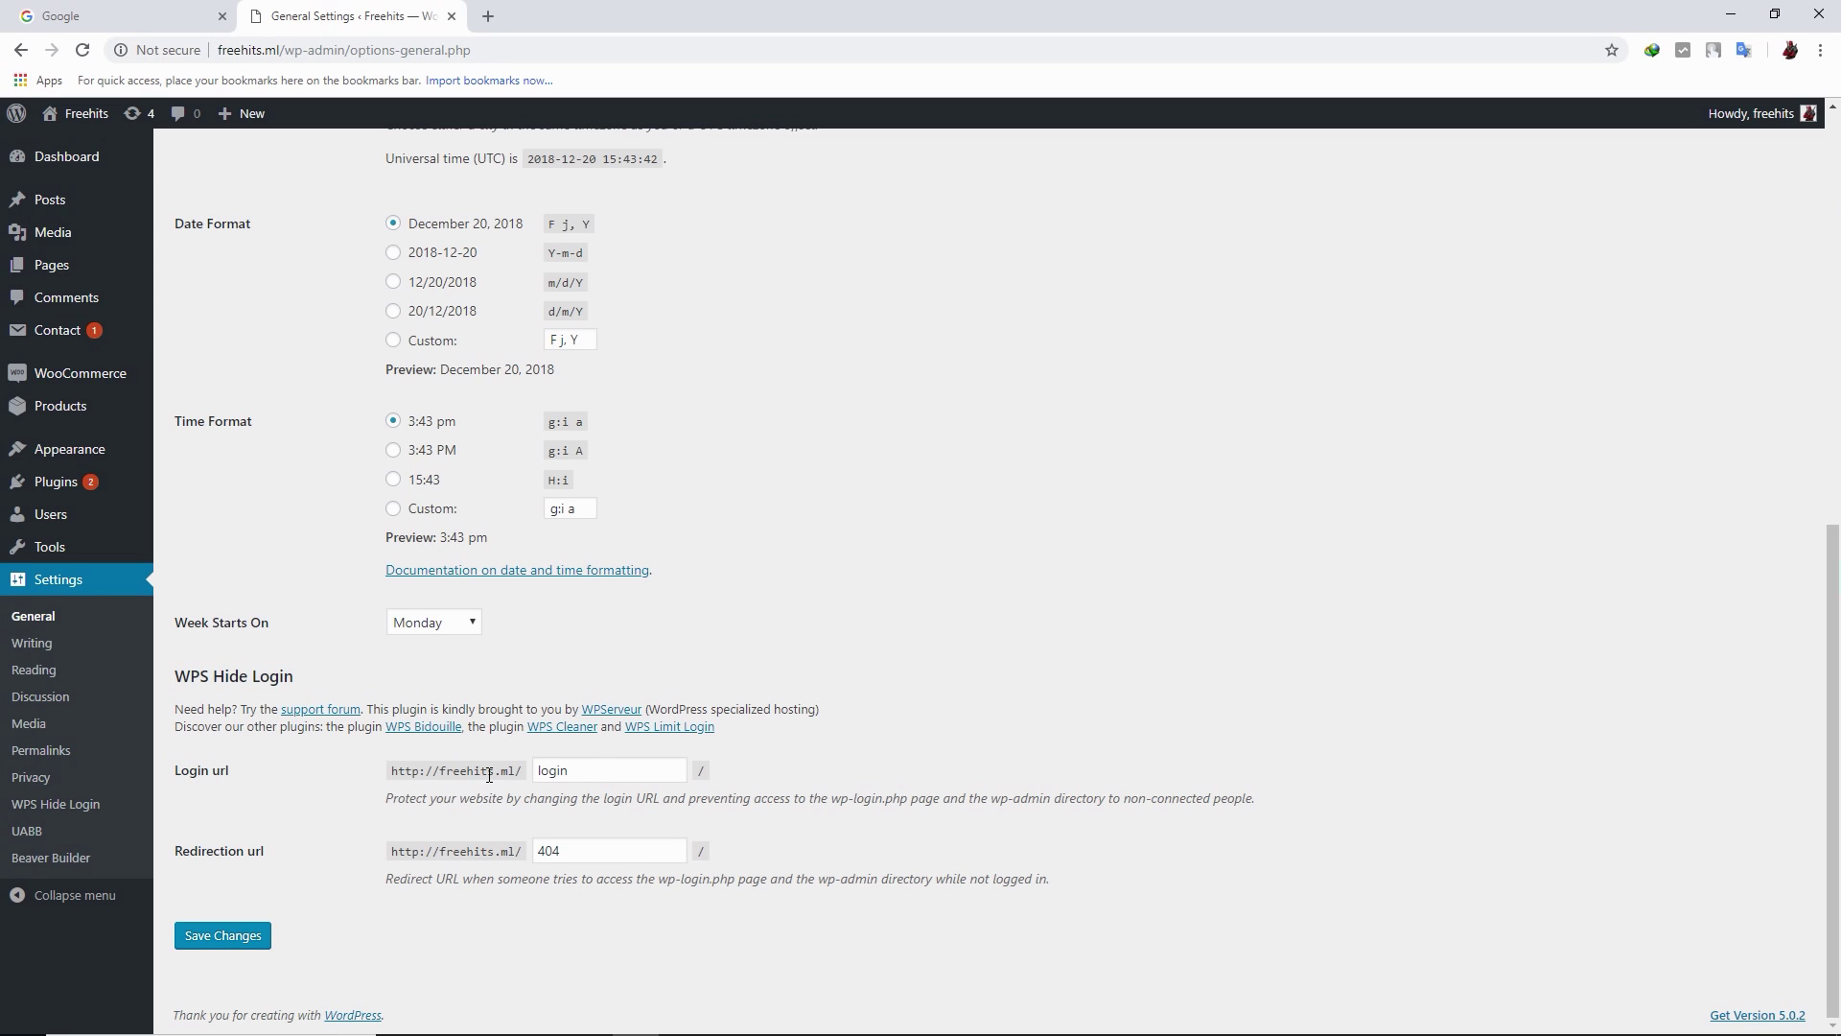
{"action": "double_click", "coordinate": [580, 770]}
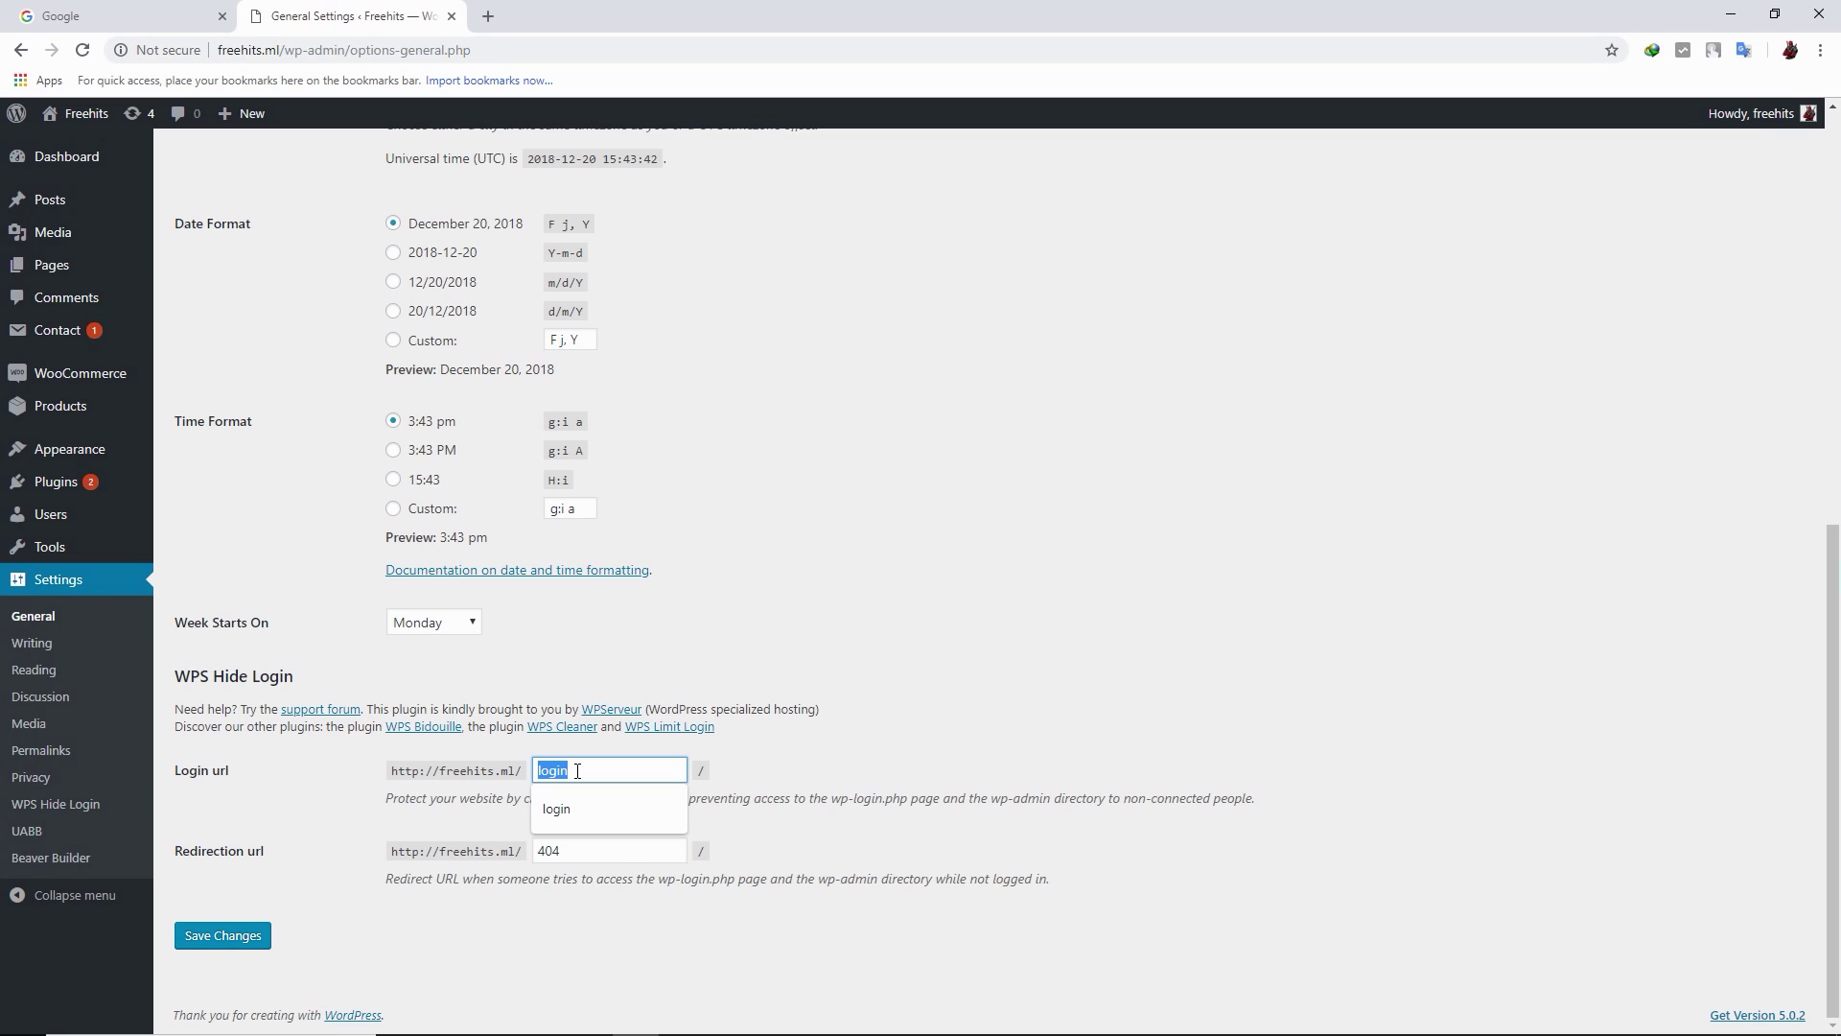
{"action": "type", "text": "king"}
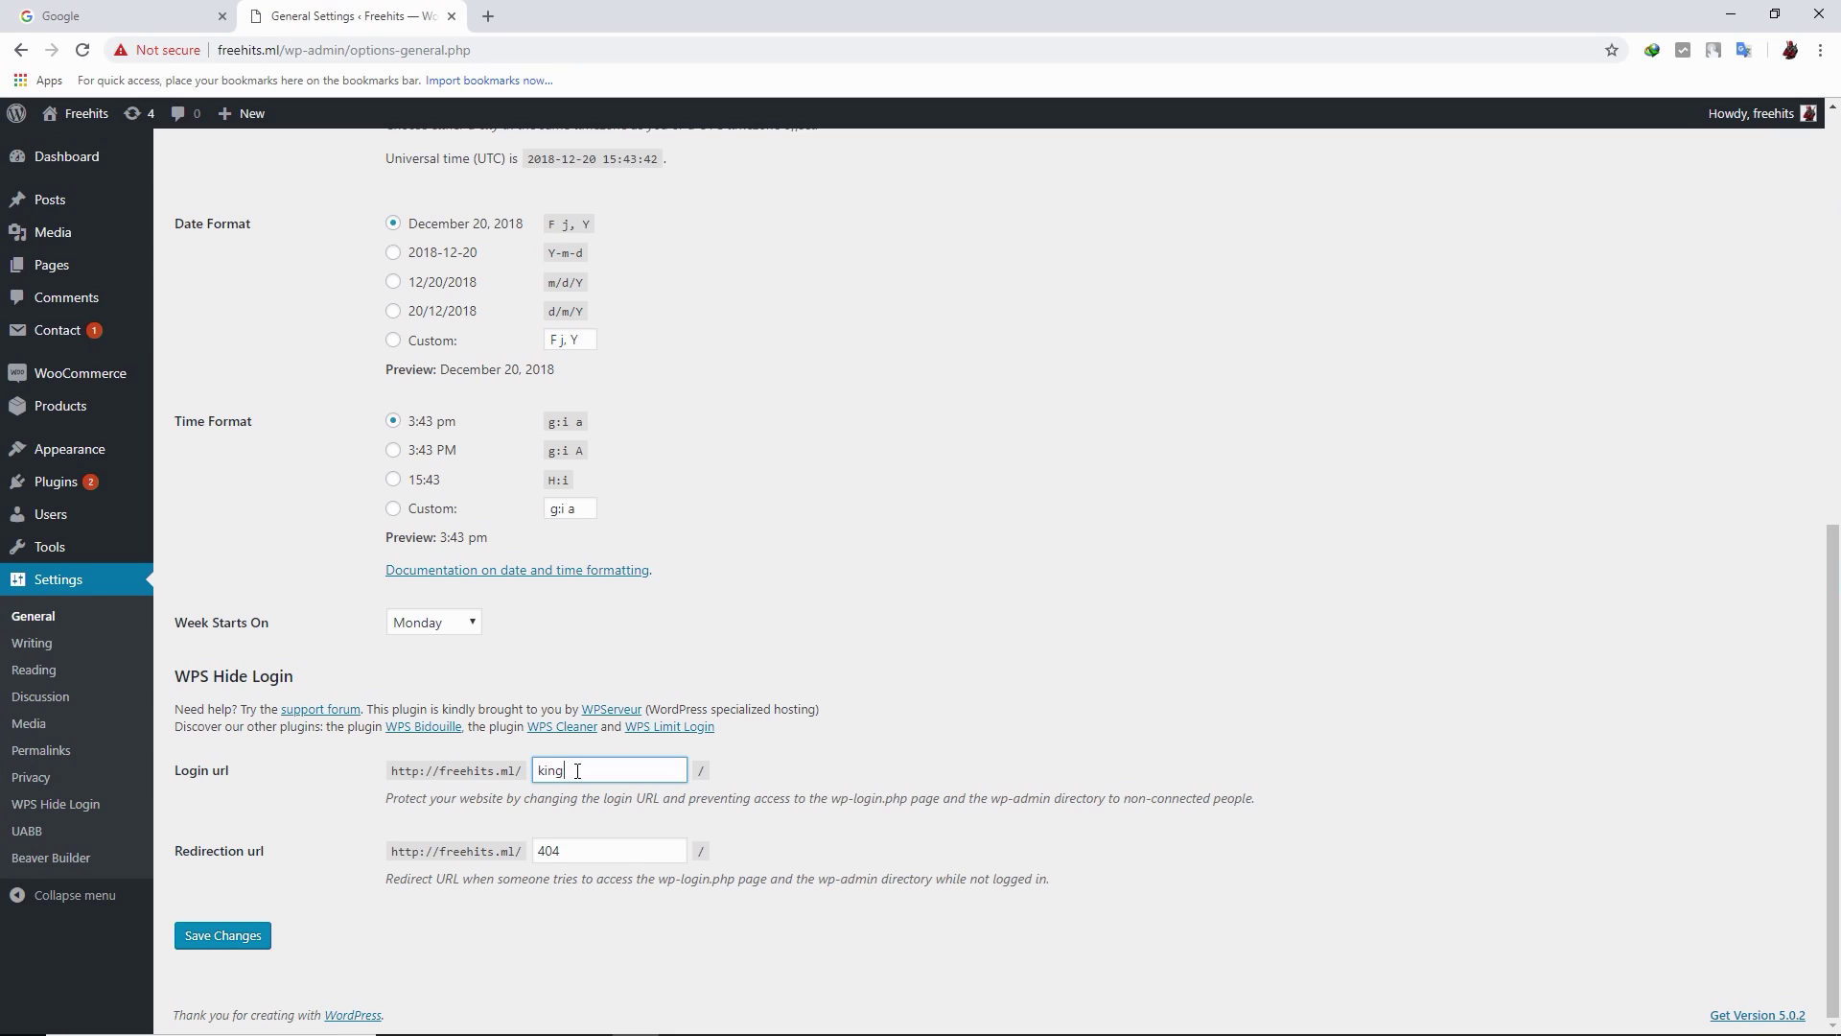
{"action": "type", "text": "56"}
{"action": "left_click", "coordinate": [222, 936]}
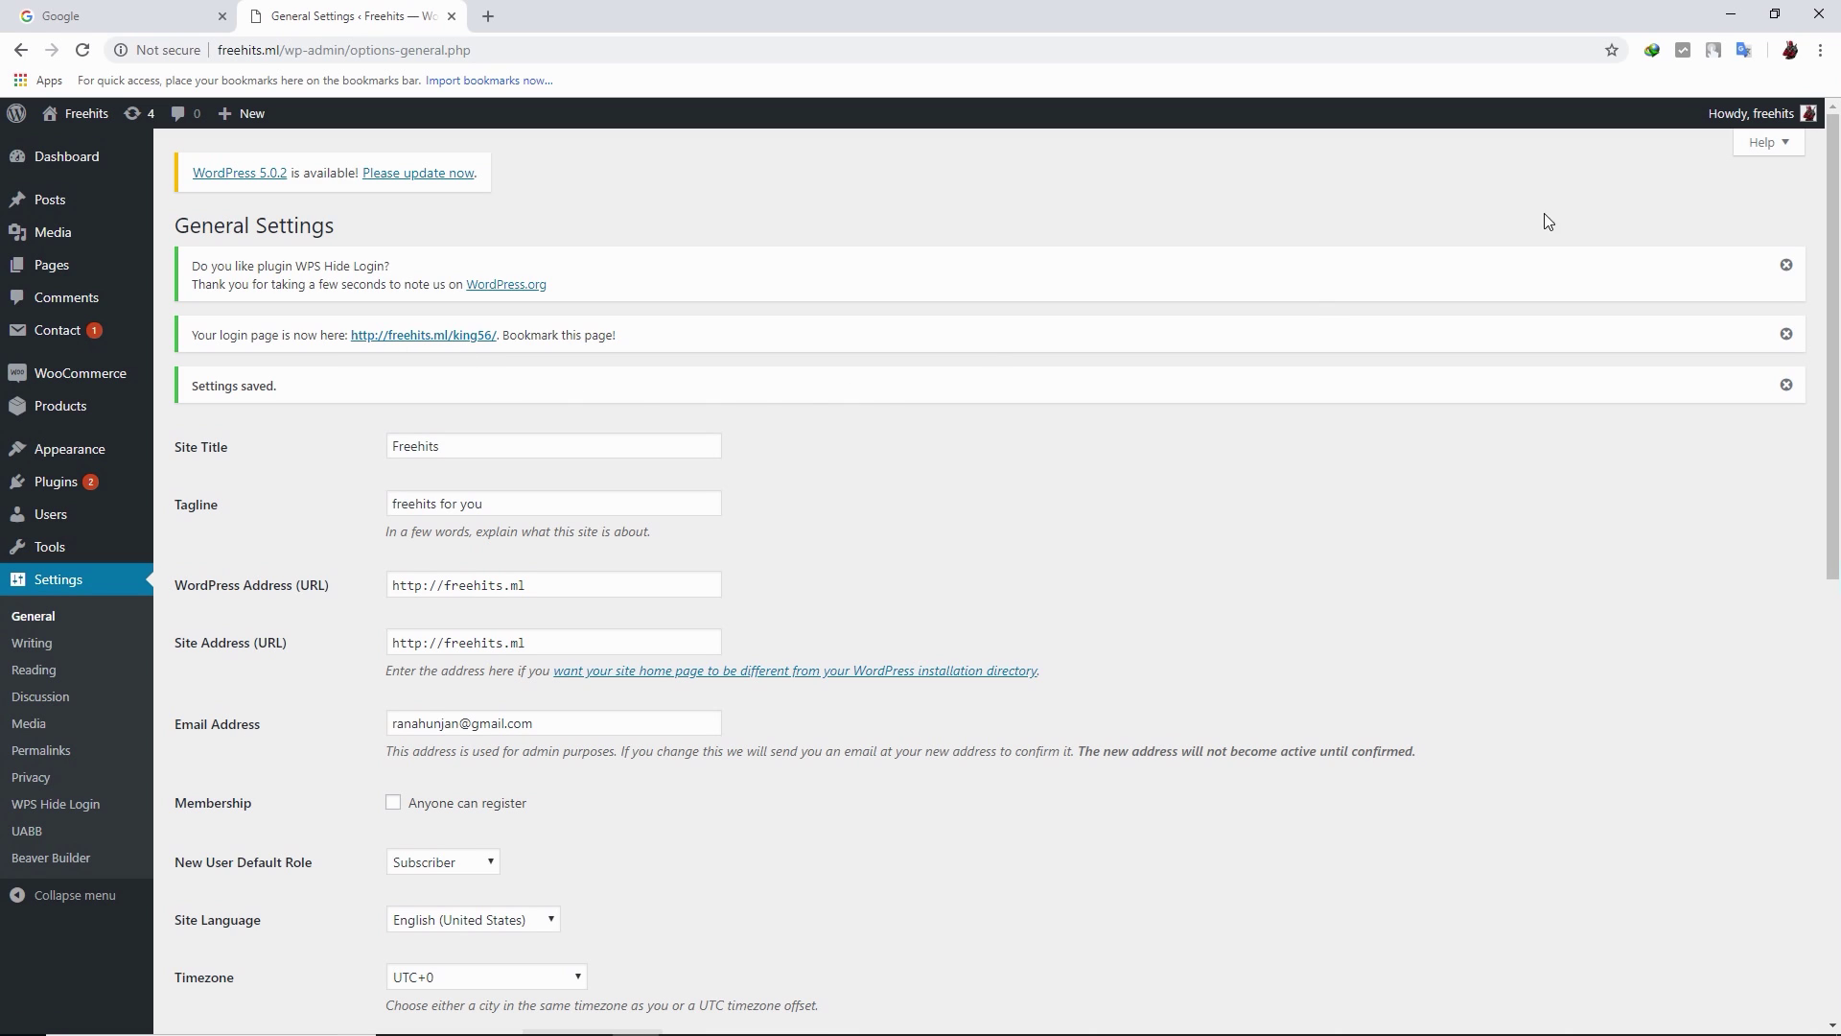
Log out of the WordPress admin and close that tab
{"action": "mouse_move", "coordinate": [1771, 123]}
{"action": "left_click", "coordinate": [1682, 212]}
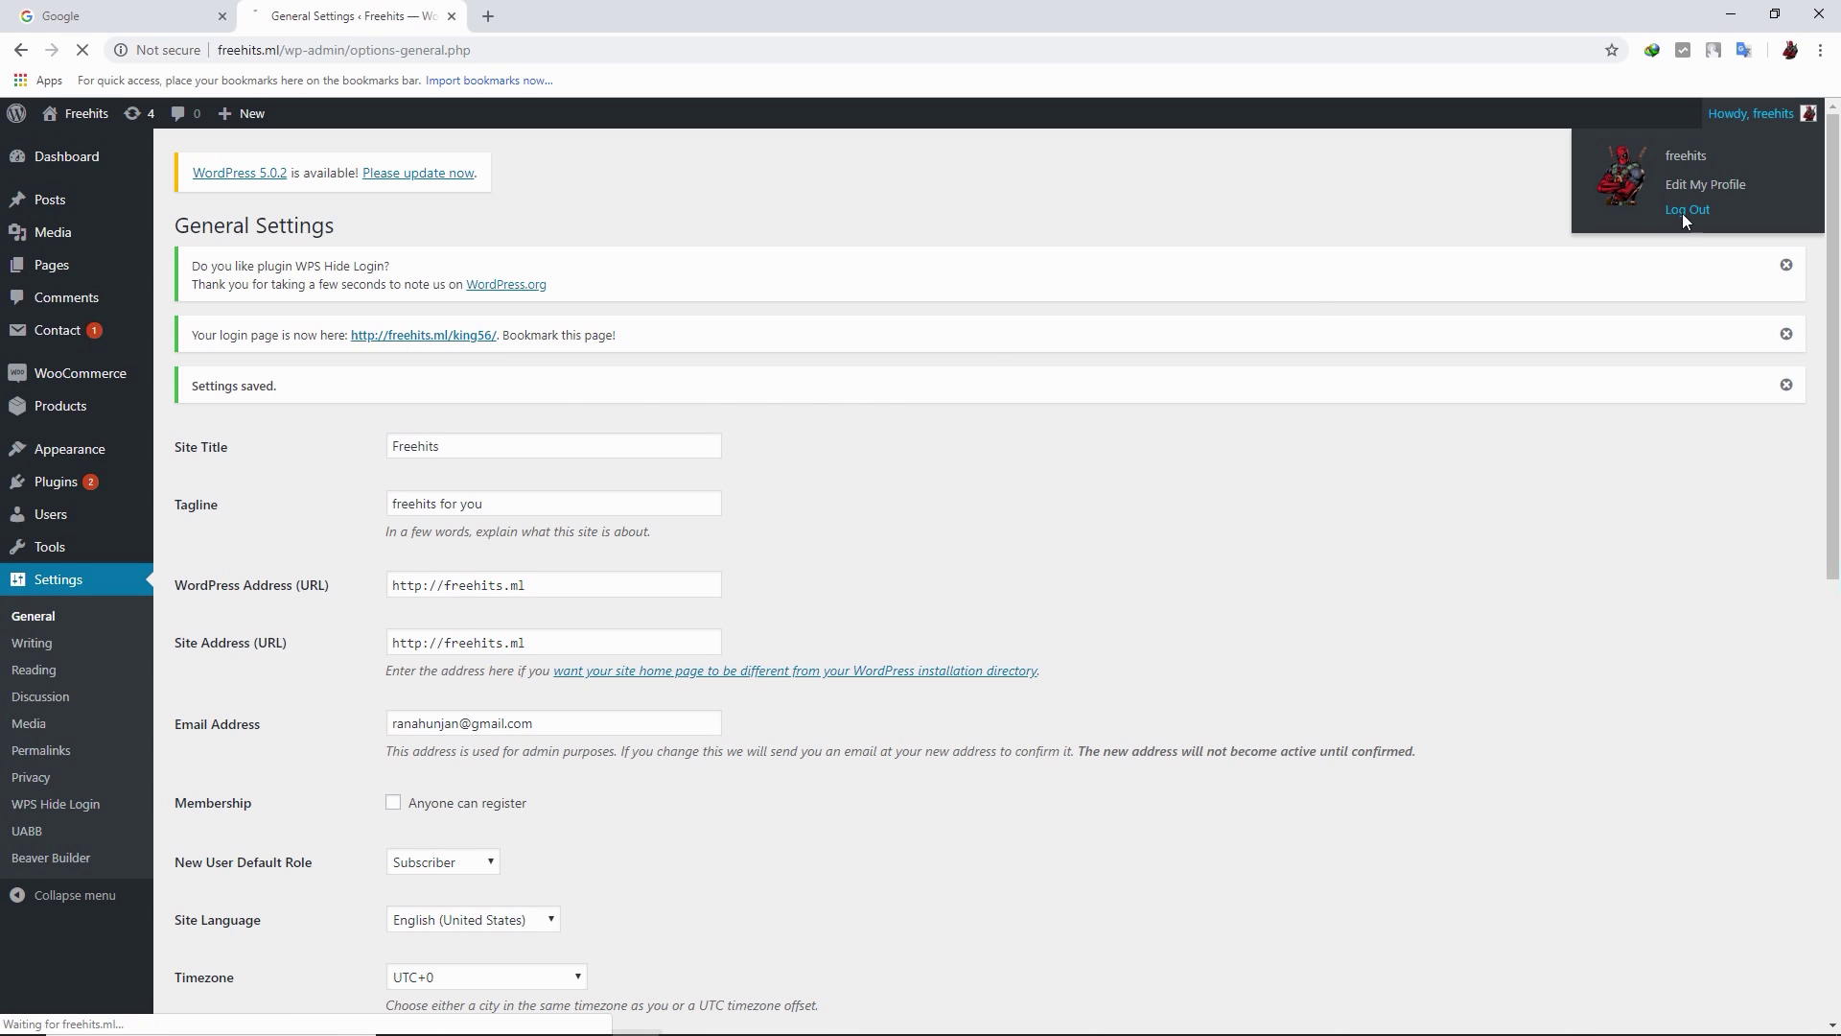
{"action": "left_click", "coordinate": [451, 16]}
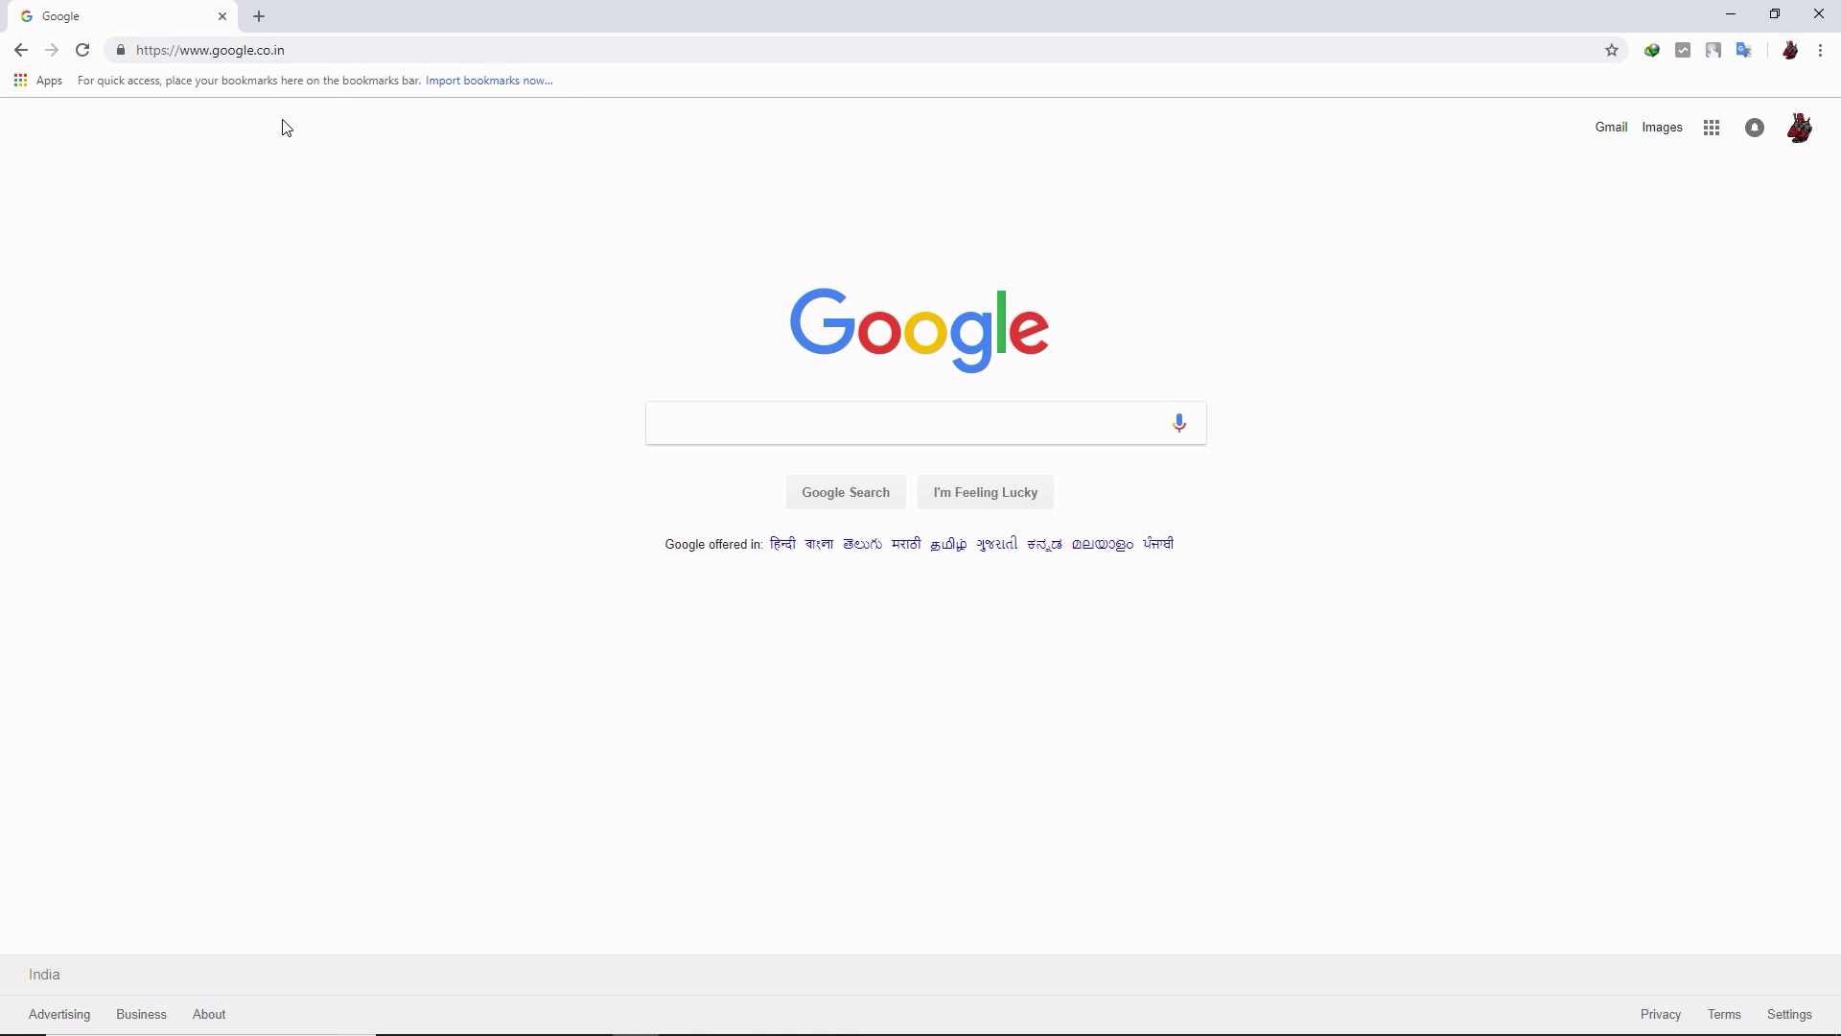
Load freehits.ml/login in a new tab to check the old login address
{"action": "left_click", "coordinate": [259, 16]}
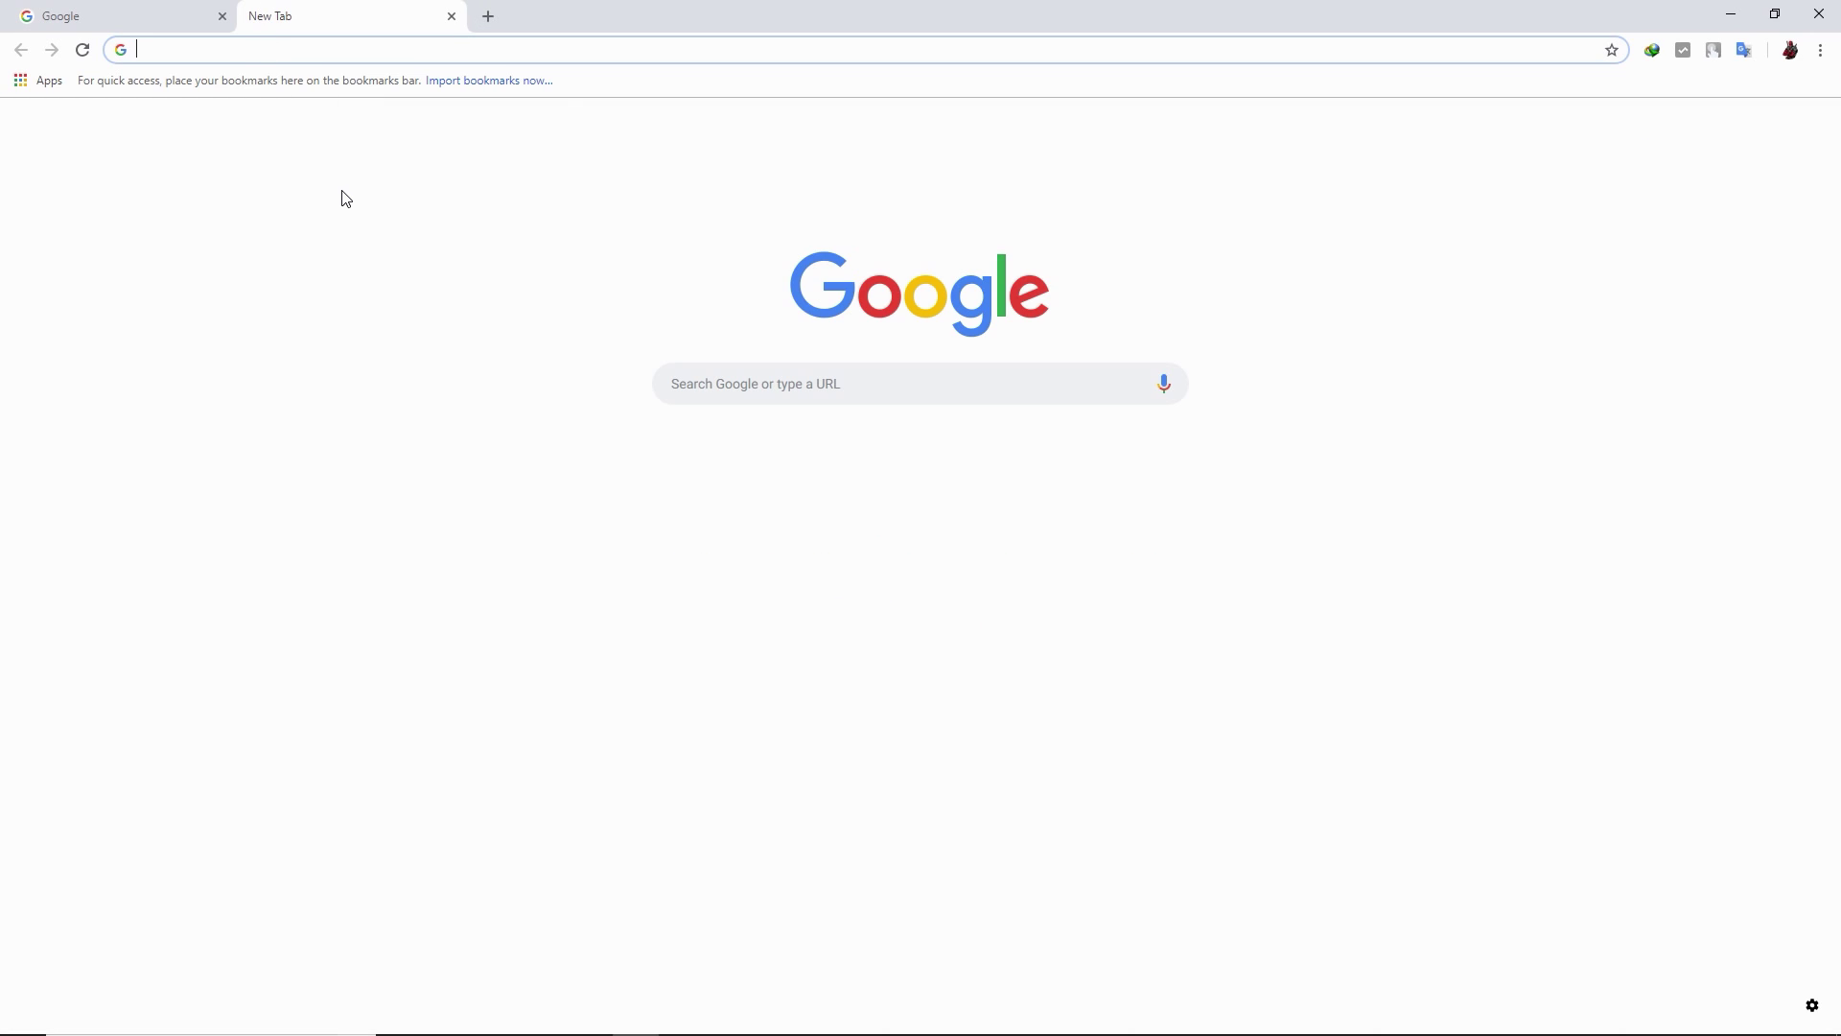
{"action": "type", "text": "freehits.ml/wp-admin"}
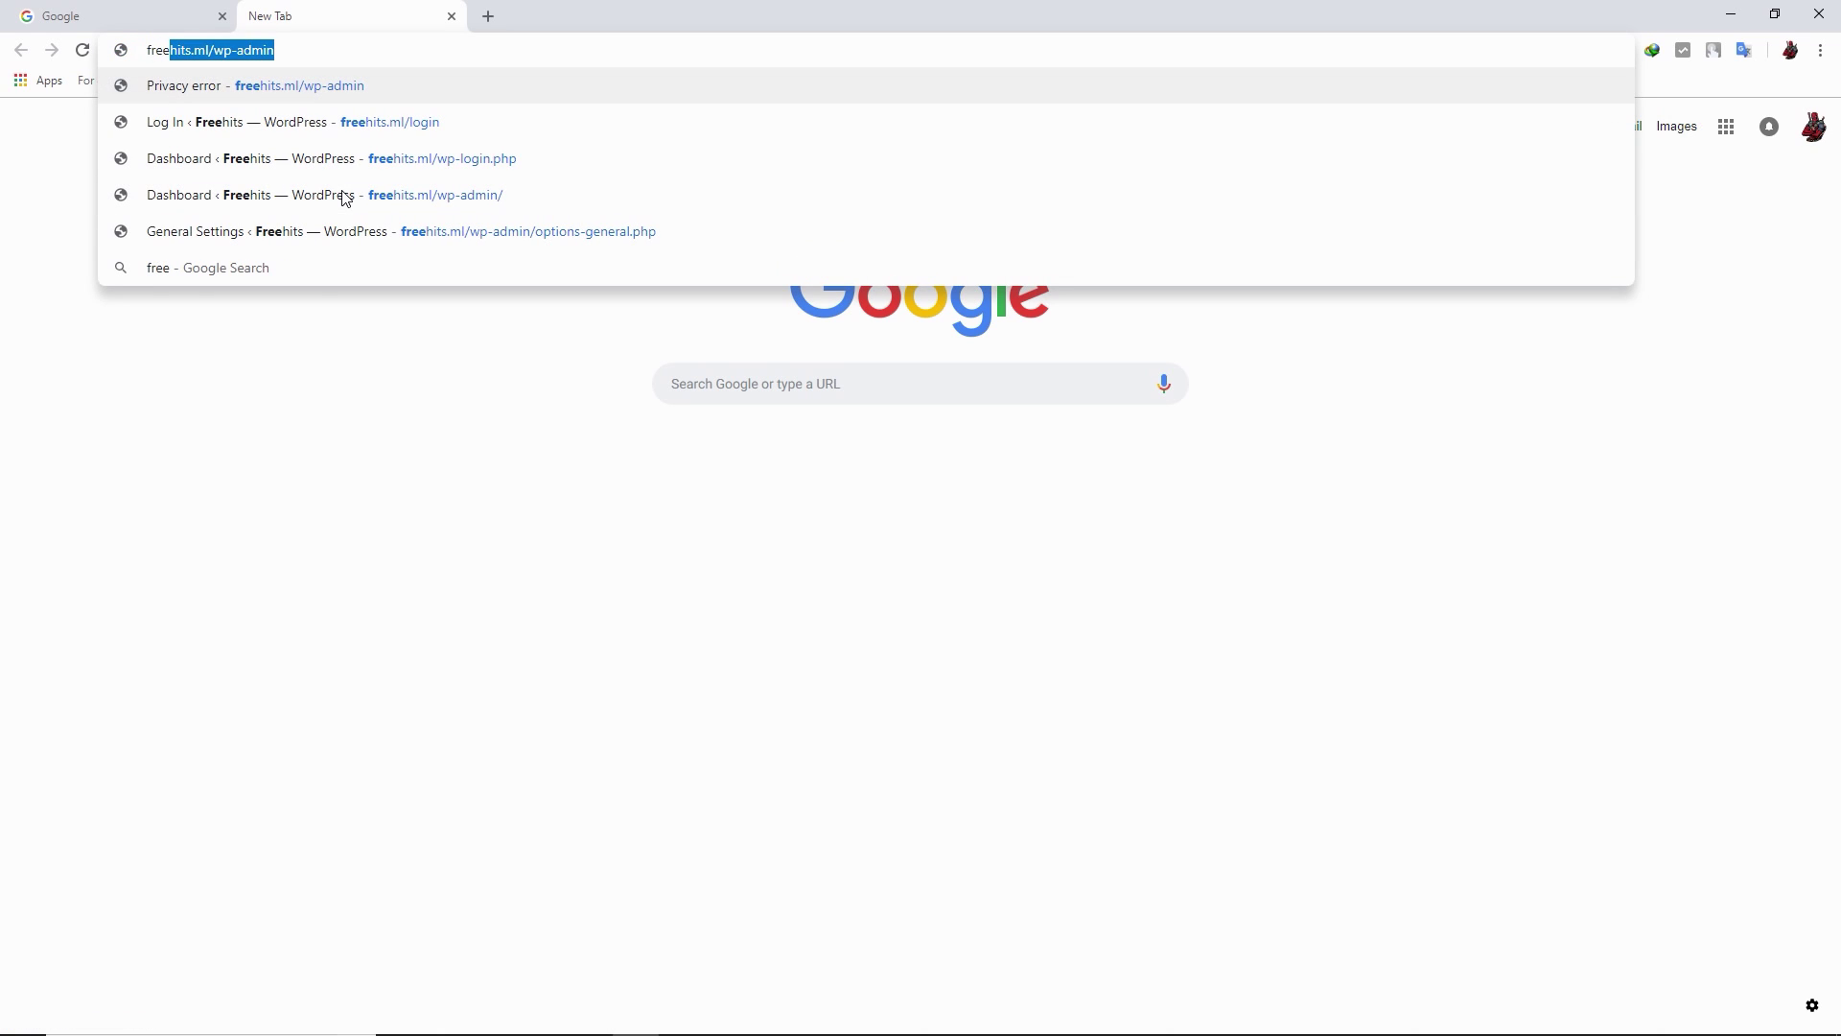
{"action": "key", "text": "End"}
{"action": "key", "text": "BackSpace"}
{"action": "key", "text": "BackSpace"}
{"action": "key", "text": "BackSpace"}
{"action": "key", "text": "BackSpace"}
{"action": "key", "text": "BackSpace"}
{"action": "key", "text": "BackSpace"}
{"action": "key", "text": "BackSpace"}
{"action": "key", "text": "BackSpace"}
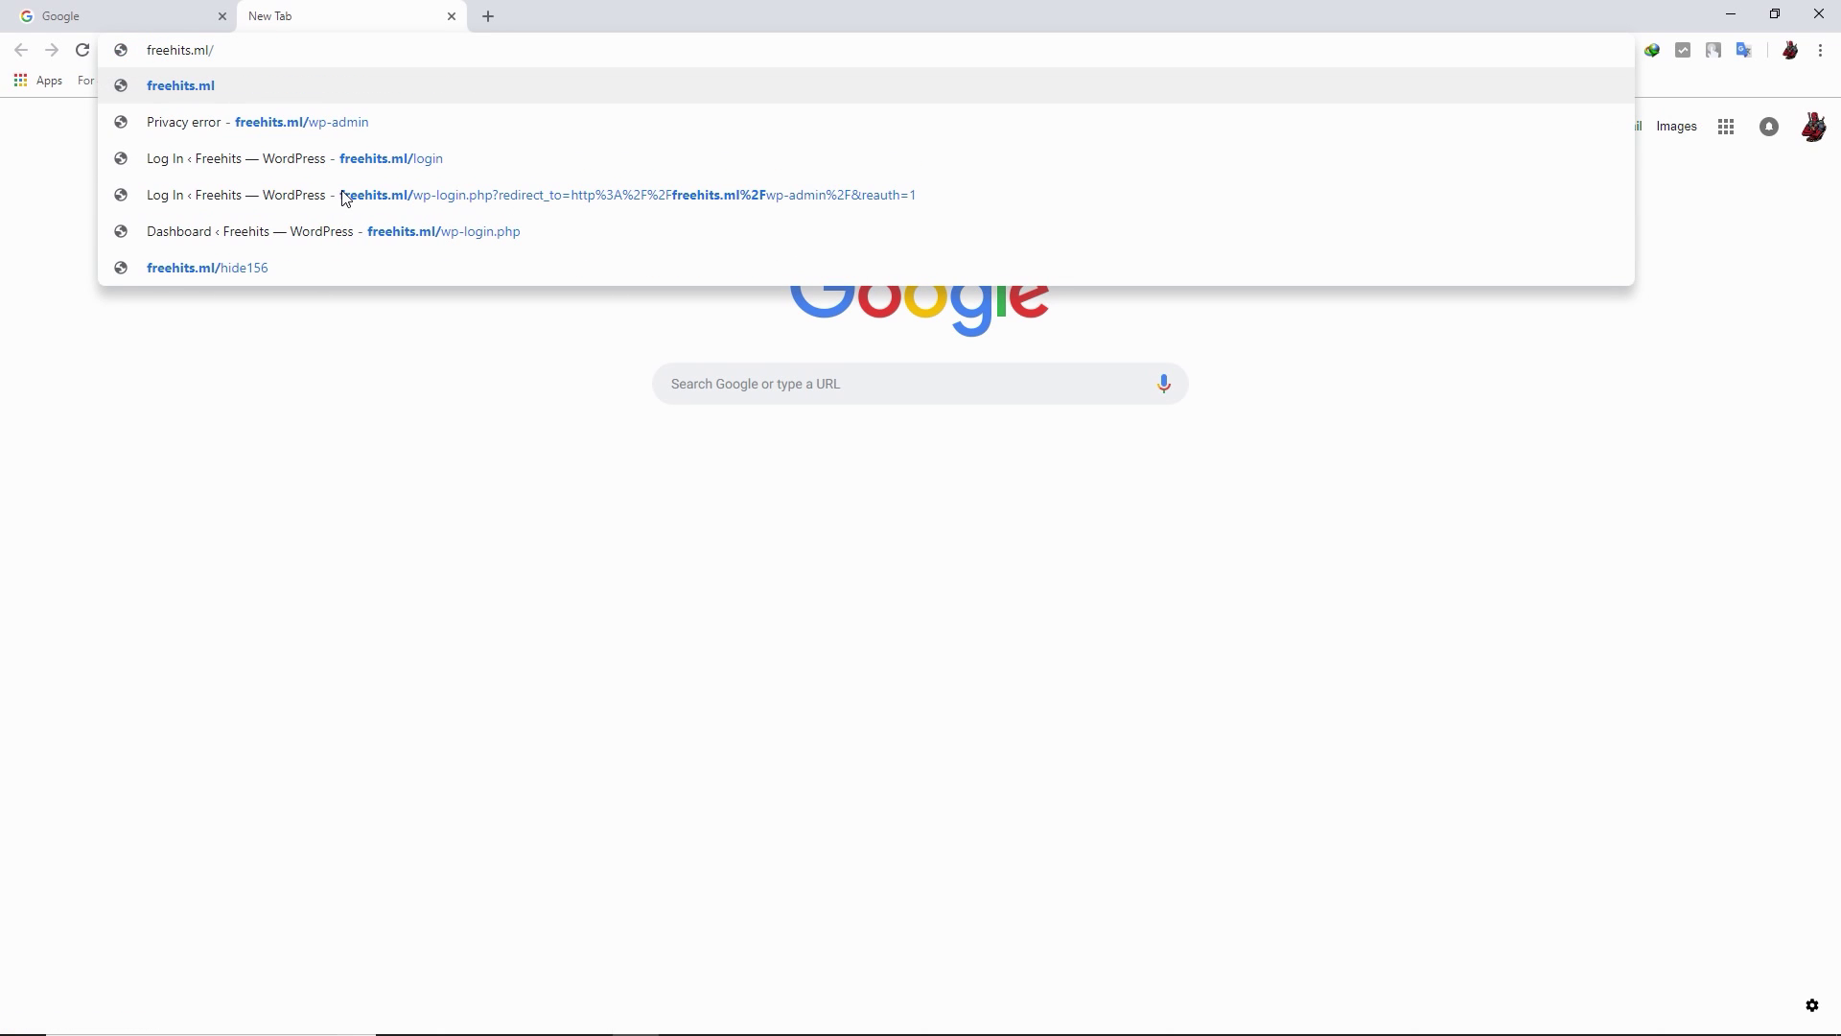
{"action": "type", "text": "lo"}
{"action": "key", "text": "Return"}
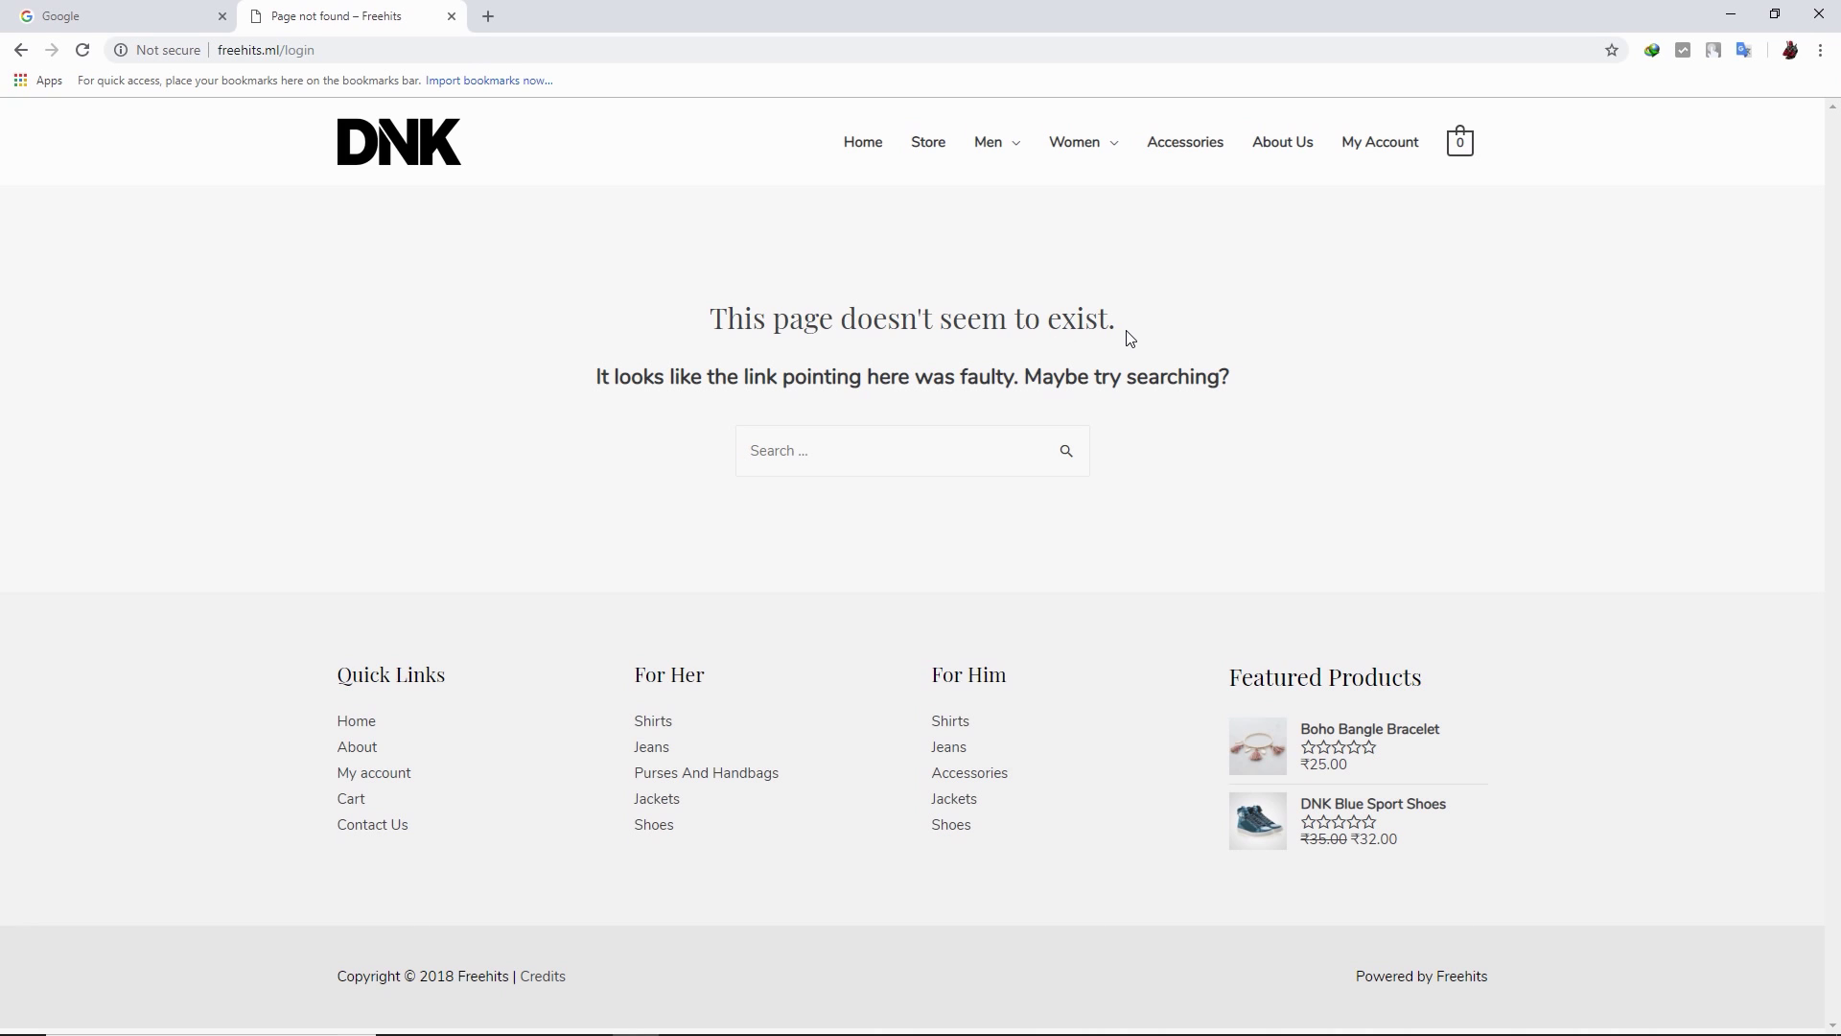
Visit freehits.ml/wp-admin while logged out and confirm it lands on the 404 not-found page
{"action": "left_click", "coordinate": [337, 49]}
{"action": "left_click", "coordinate": [337, 48]}
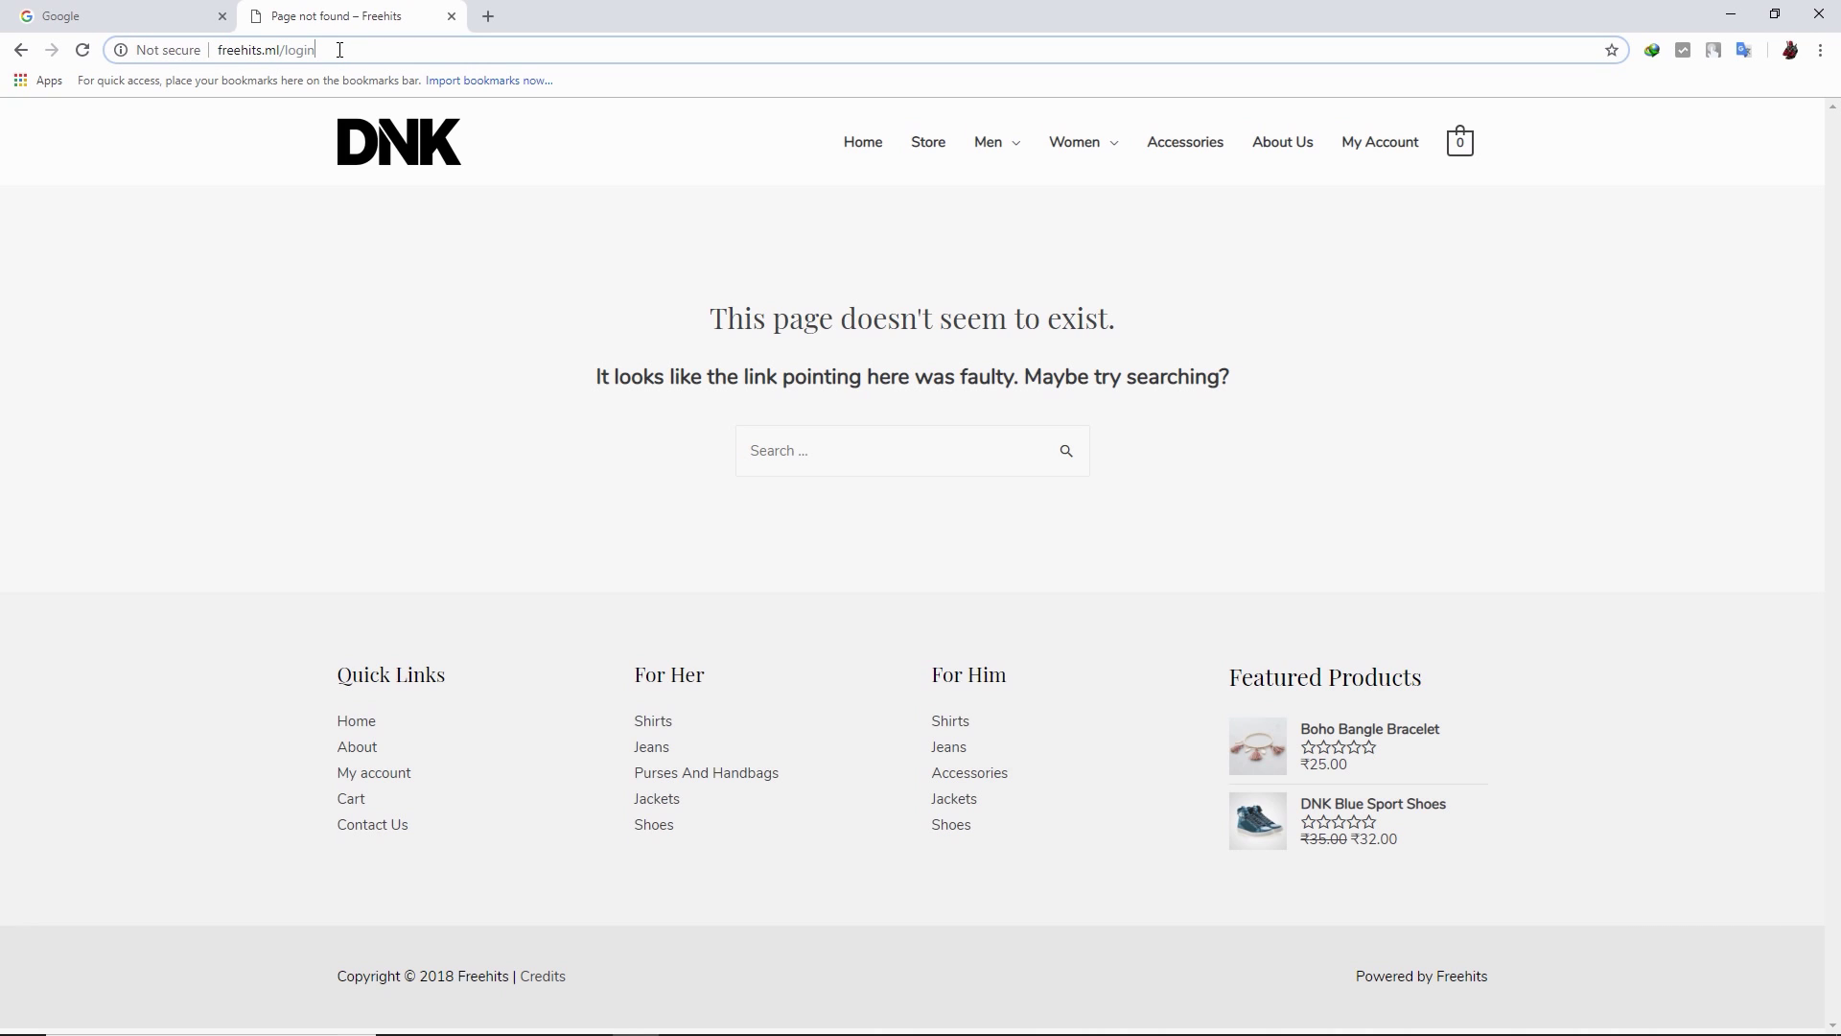
{"action": "key", "text": "BackSpace"}
{"action": "key", "text": "BackSpace"}
{"action": "key", "text": "BackSpace"}
{"action": "key", "text": "BackSpace"}
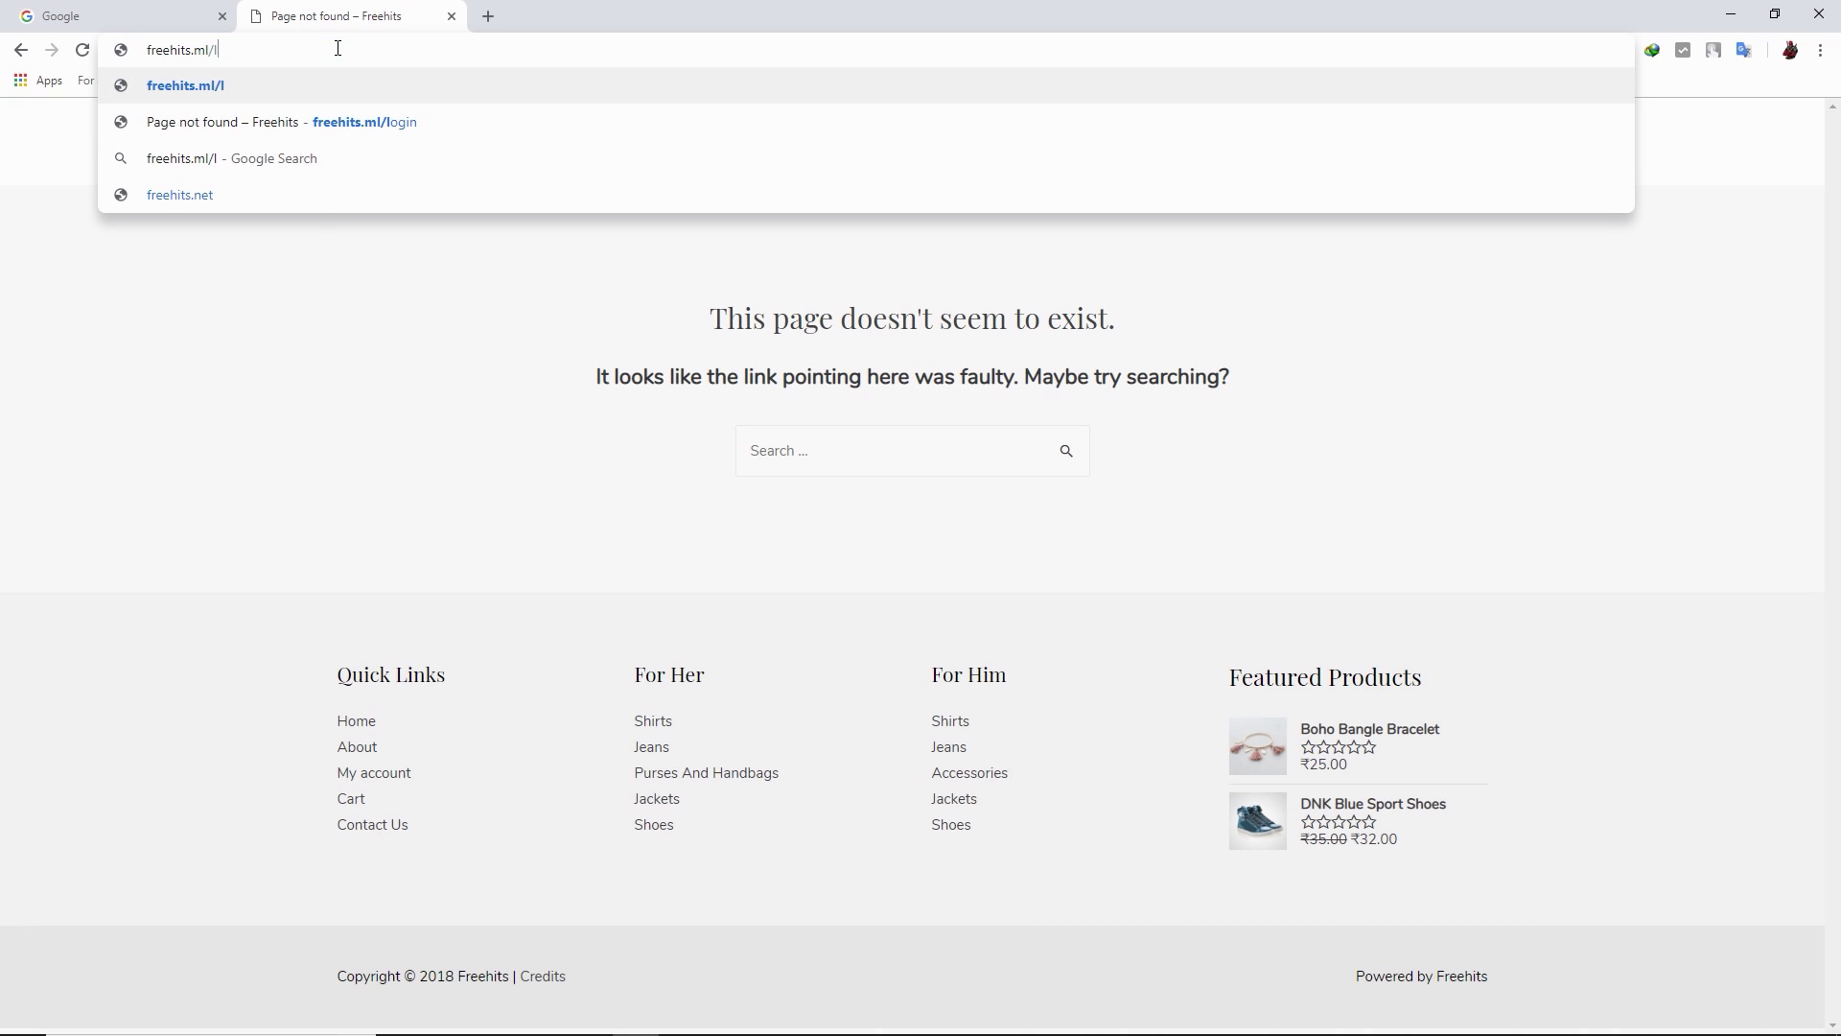
{"action": "key", "text": "BackSpace"}
{"action": "type", "text": "w"}
{"action": "key", "text": "Return"}
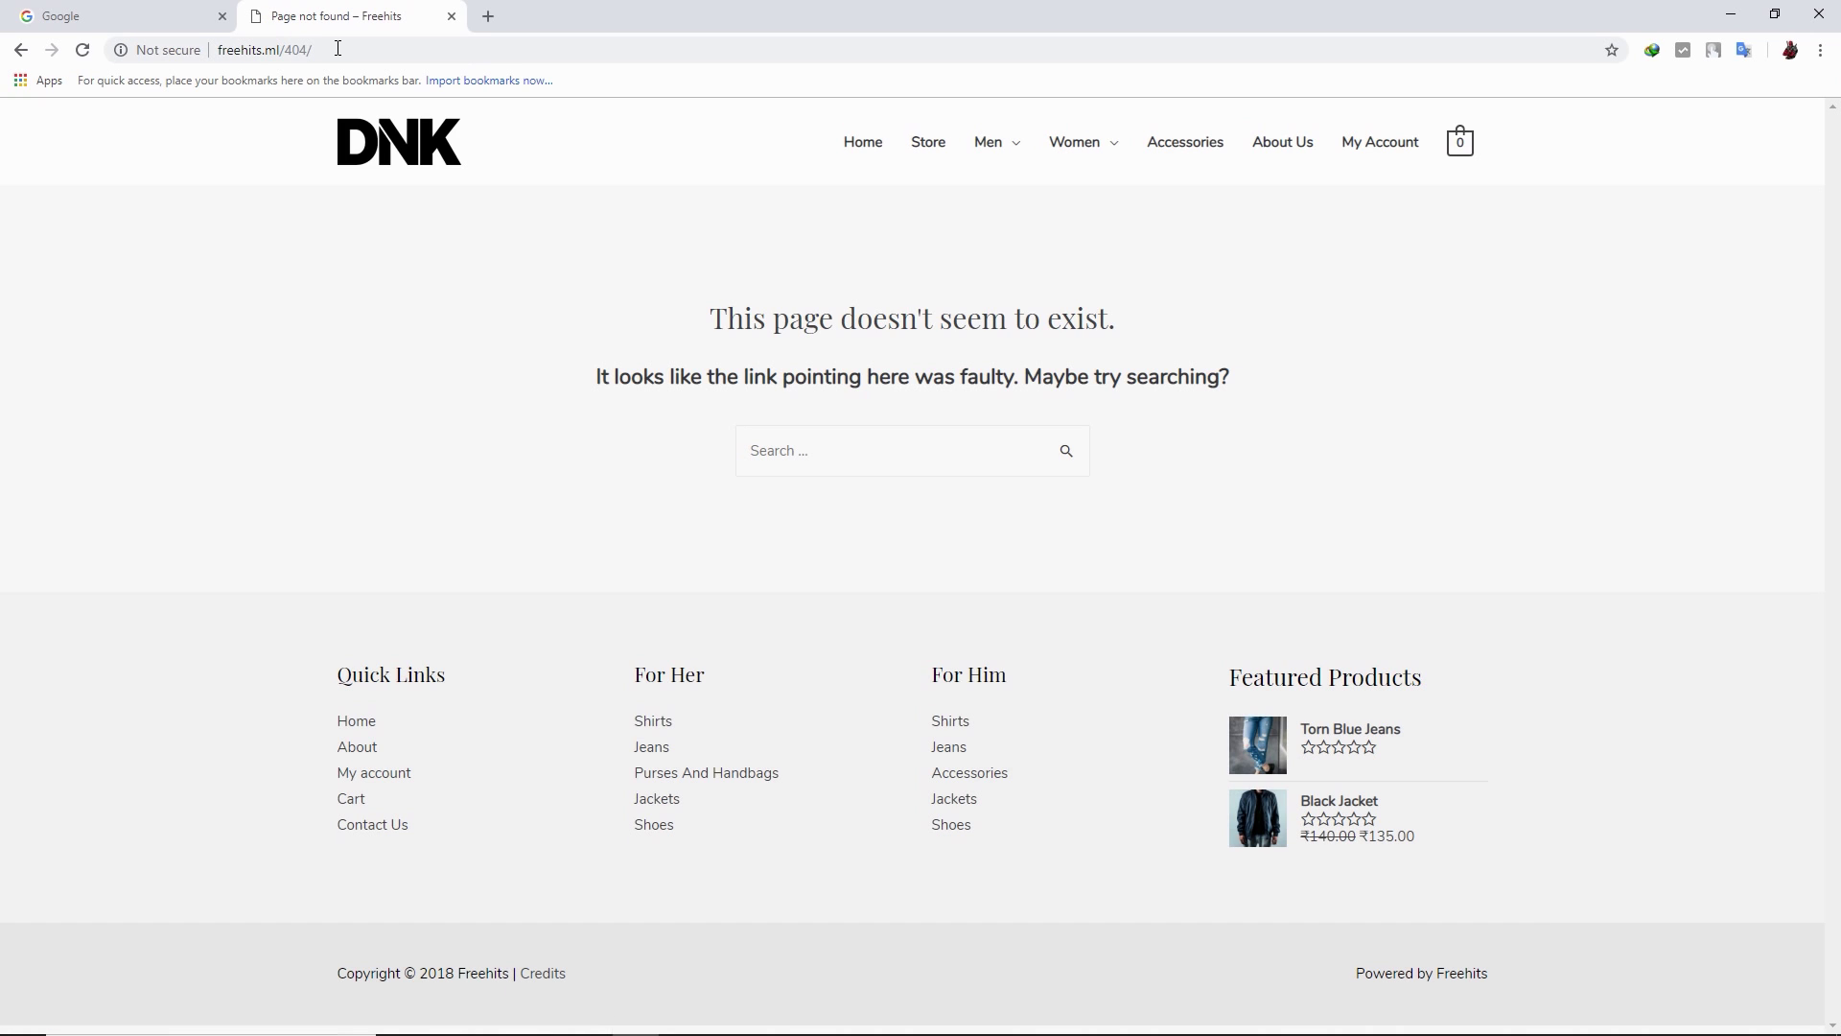
{"action": "left_click_drag", "start_coordinate": [658, 320], "coordinate": [1241, 394]}
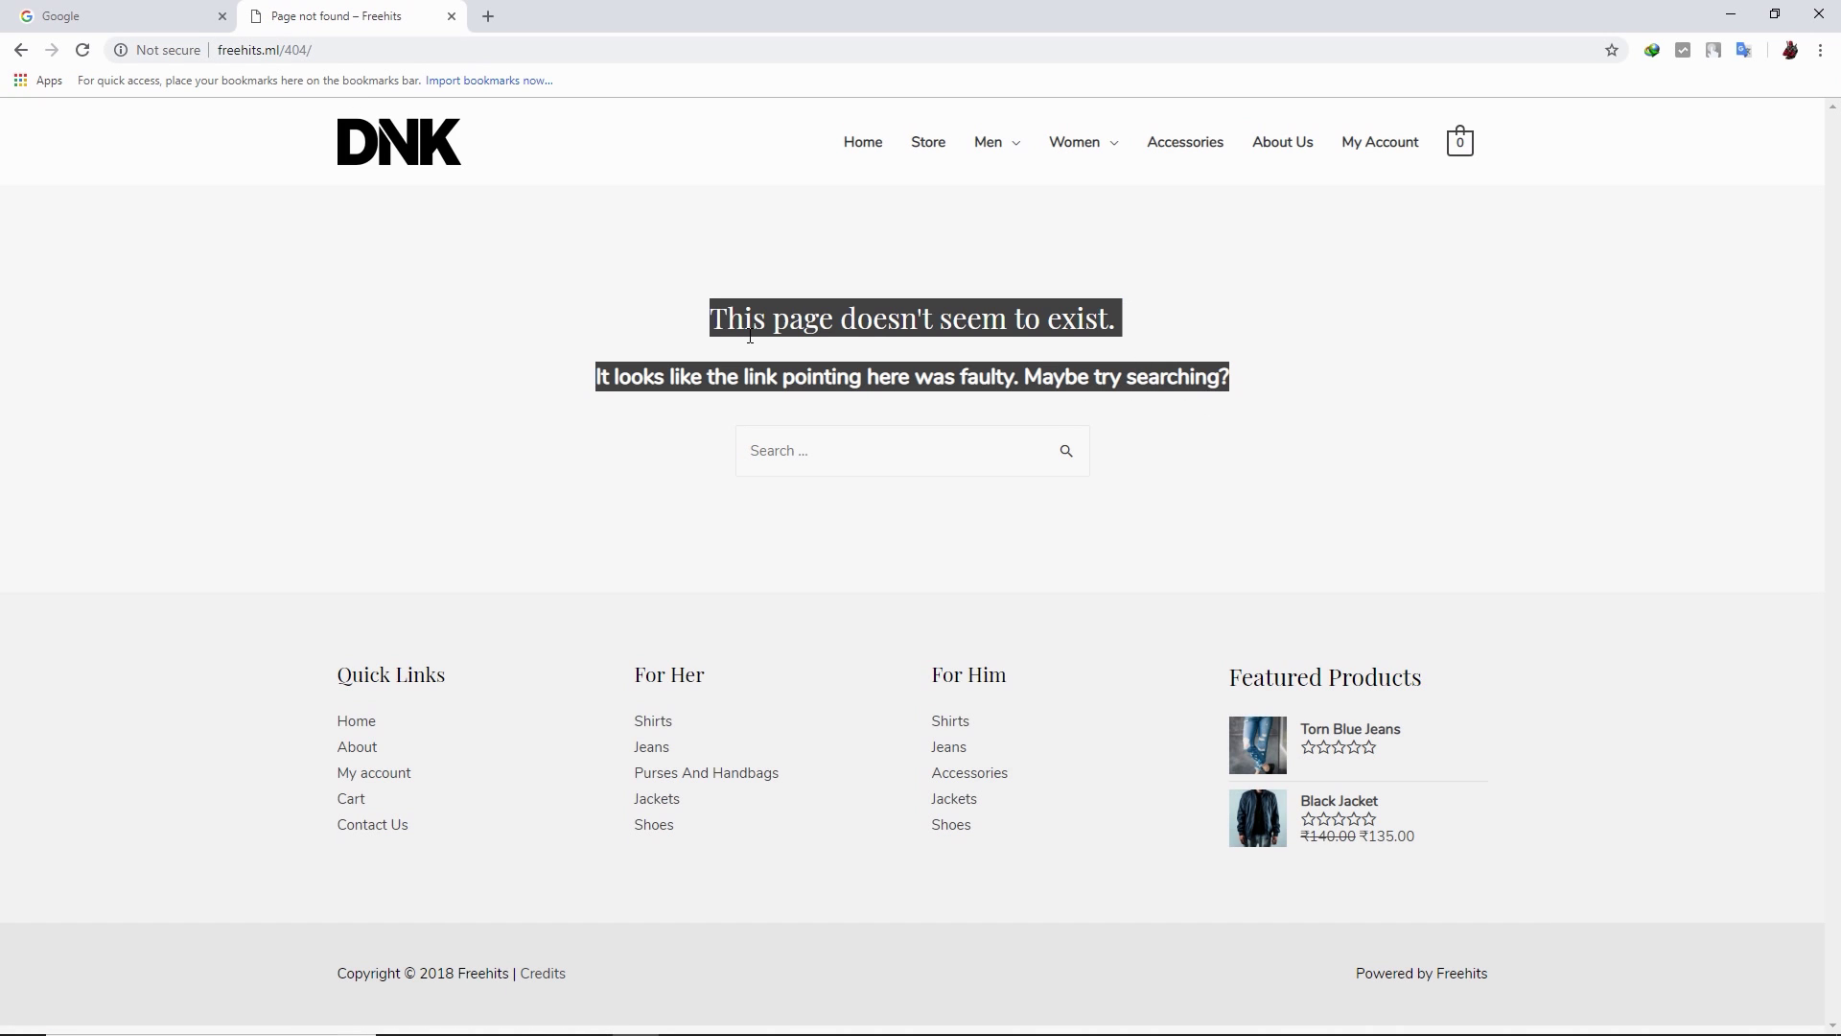
{"action": "left_click", "coordinate": [818, 332]}
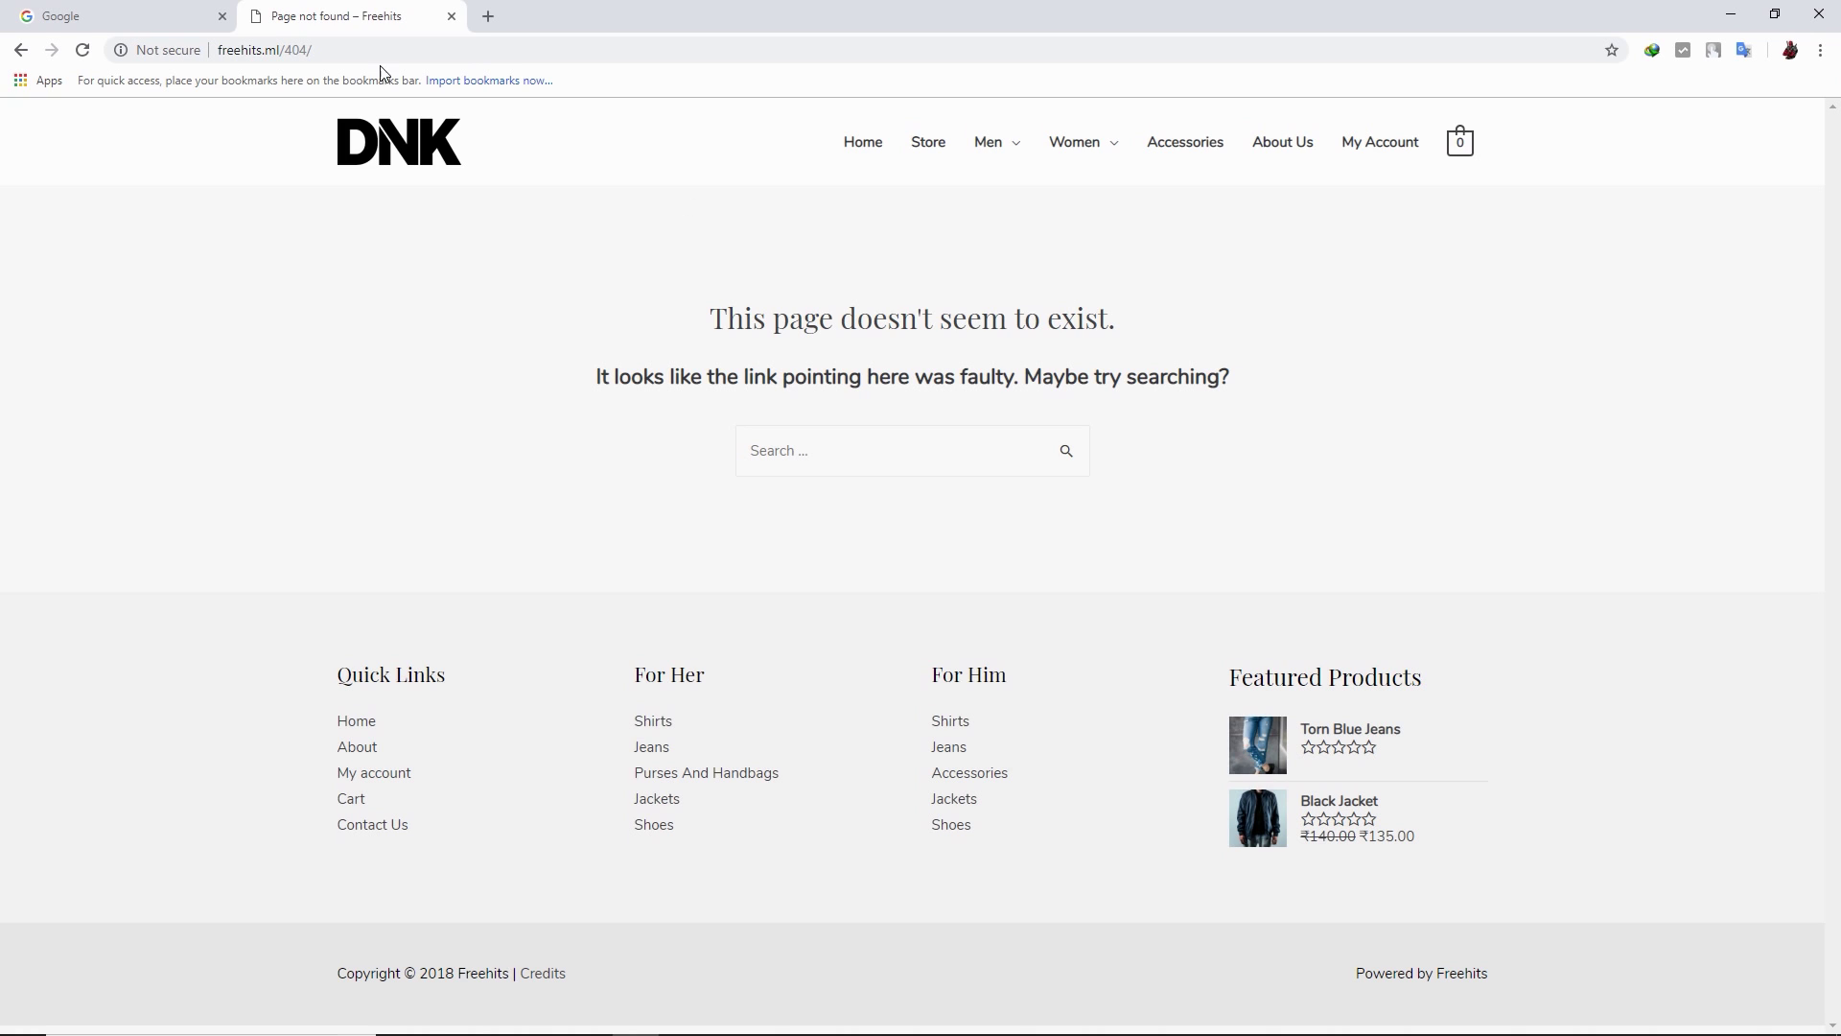
Replace 404/ with king56 in the address to load freehits.ml/king56/
{"action": "left_click", "coordinate": [338, 53]}
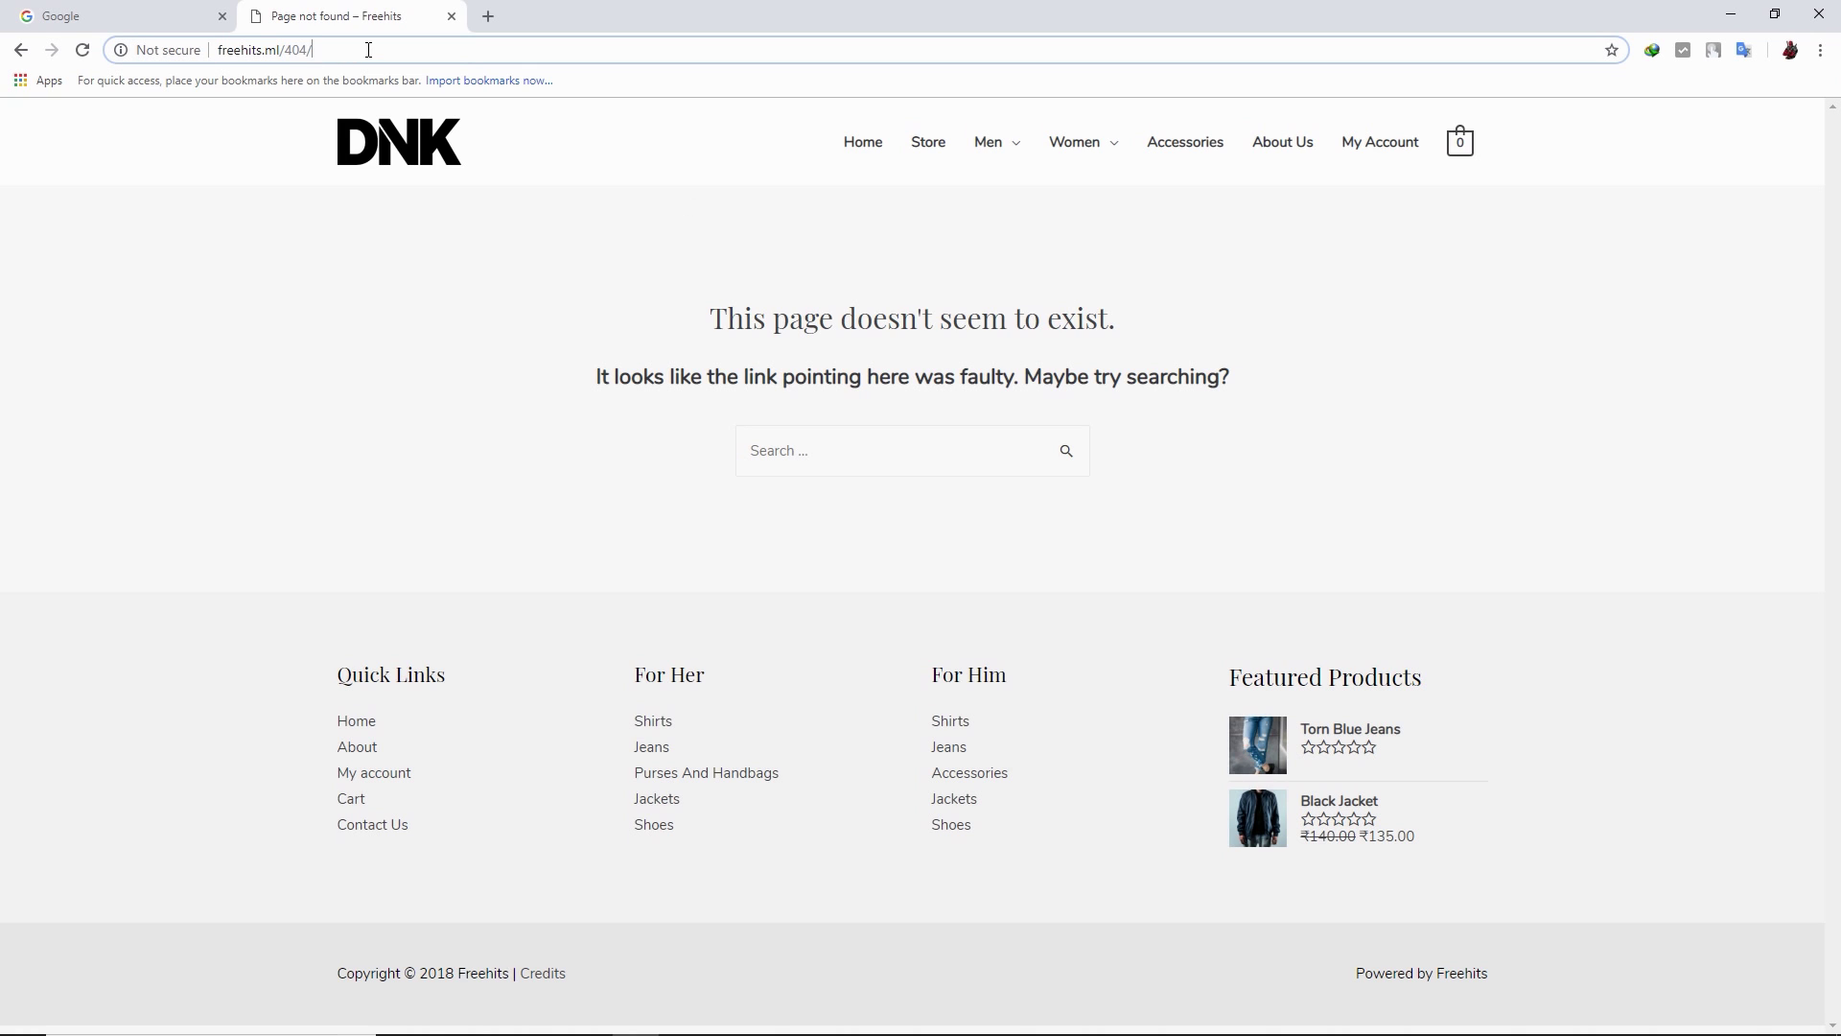
{"action": "key", "text": "End"}
{"action": "key", "text": "BackSpace"}
{"action": "key", "text": "BackSpace"}
{"action": "key", "text": "BackSpace"}
{"action": "key", "text": "BackSpace"}
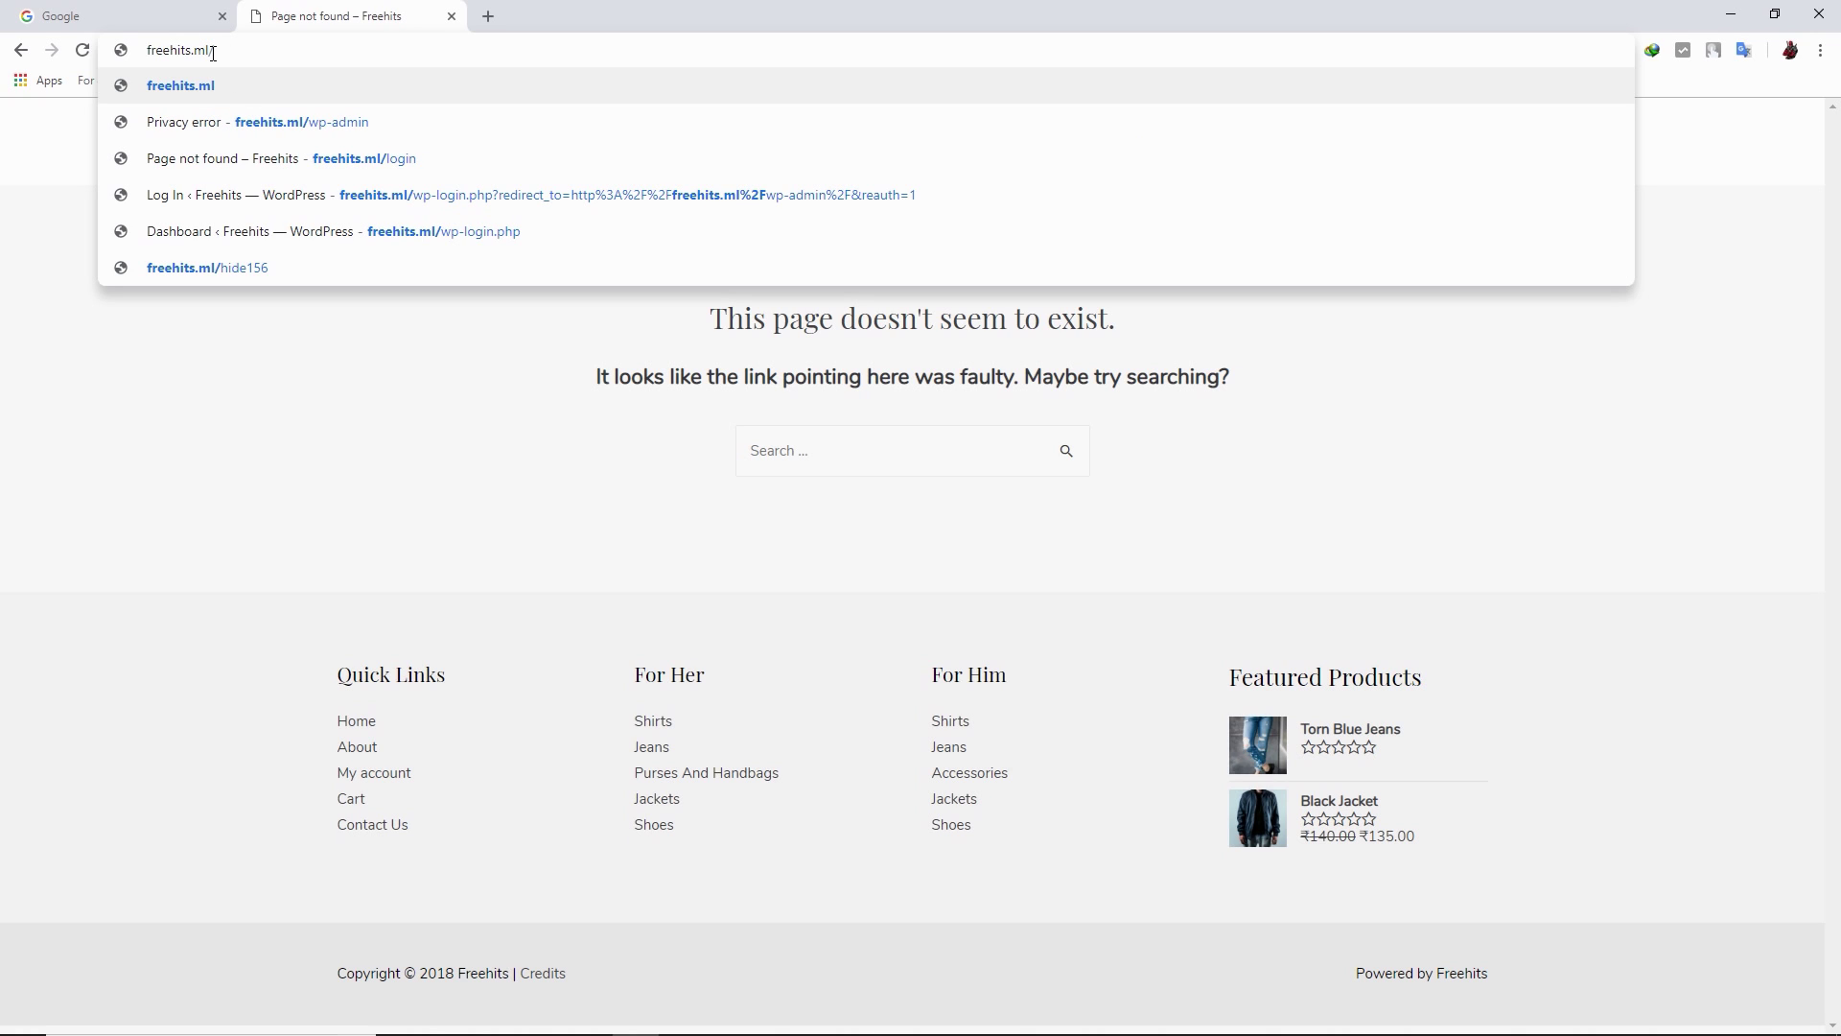
{"action": "type", "text": "king56"}
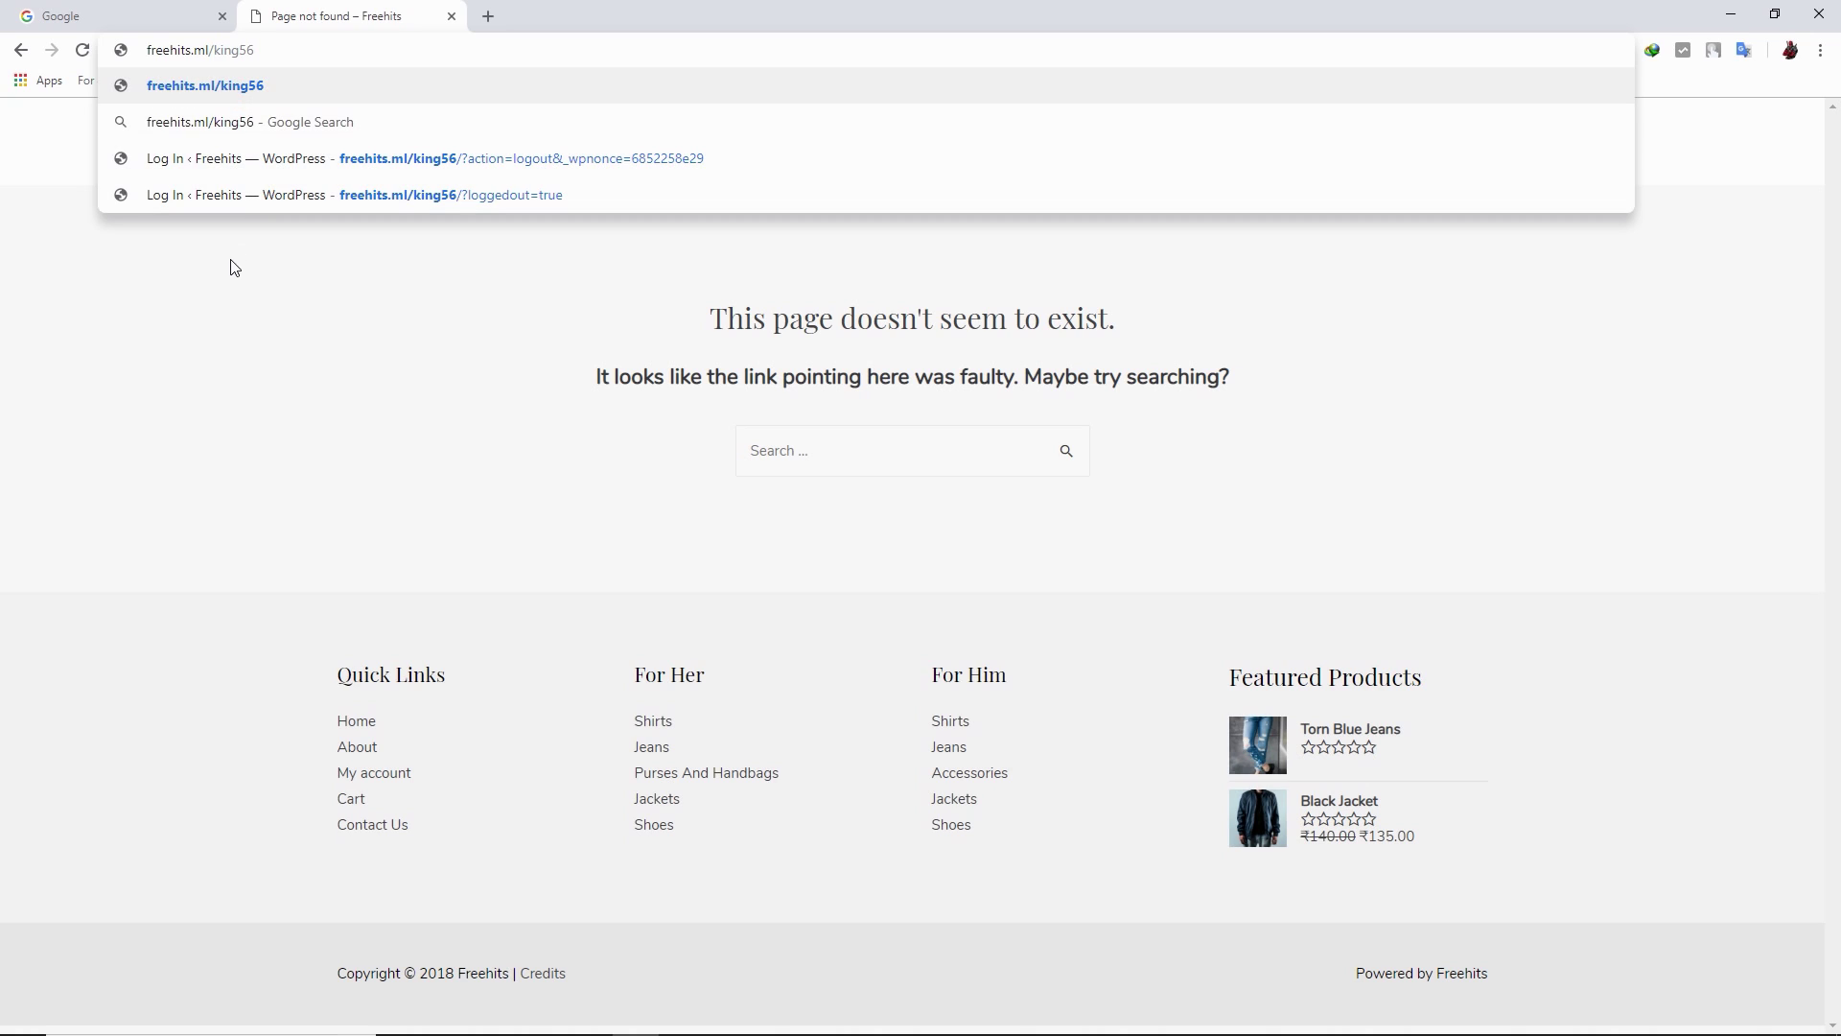
{"action": "key", "text": "Return"}
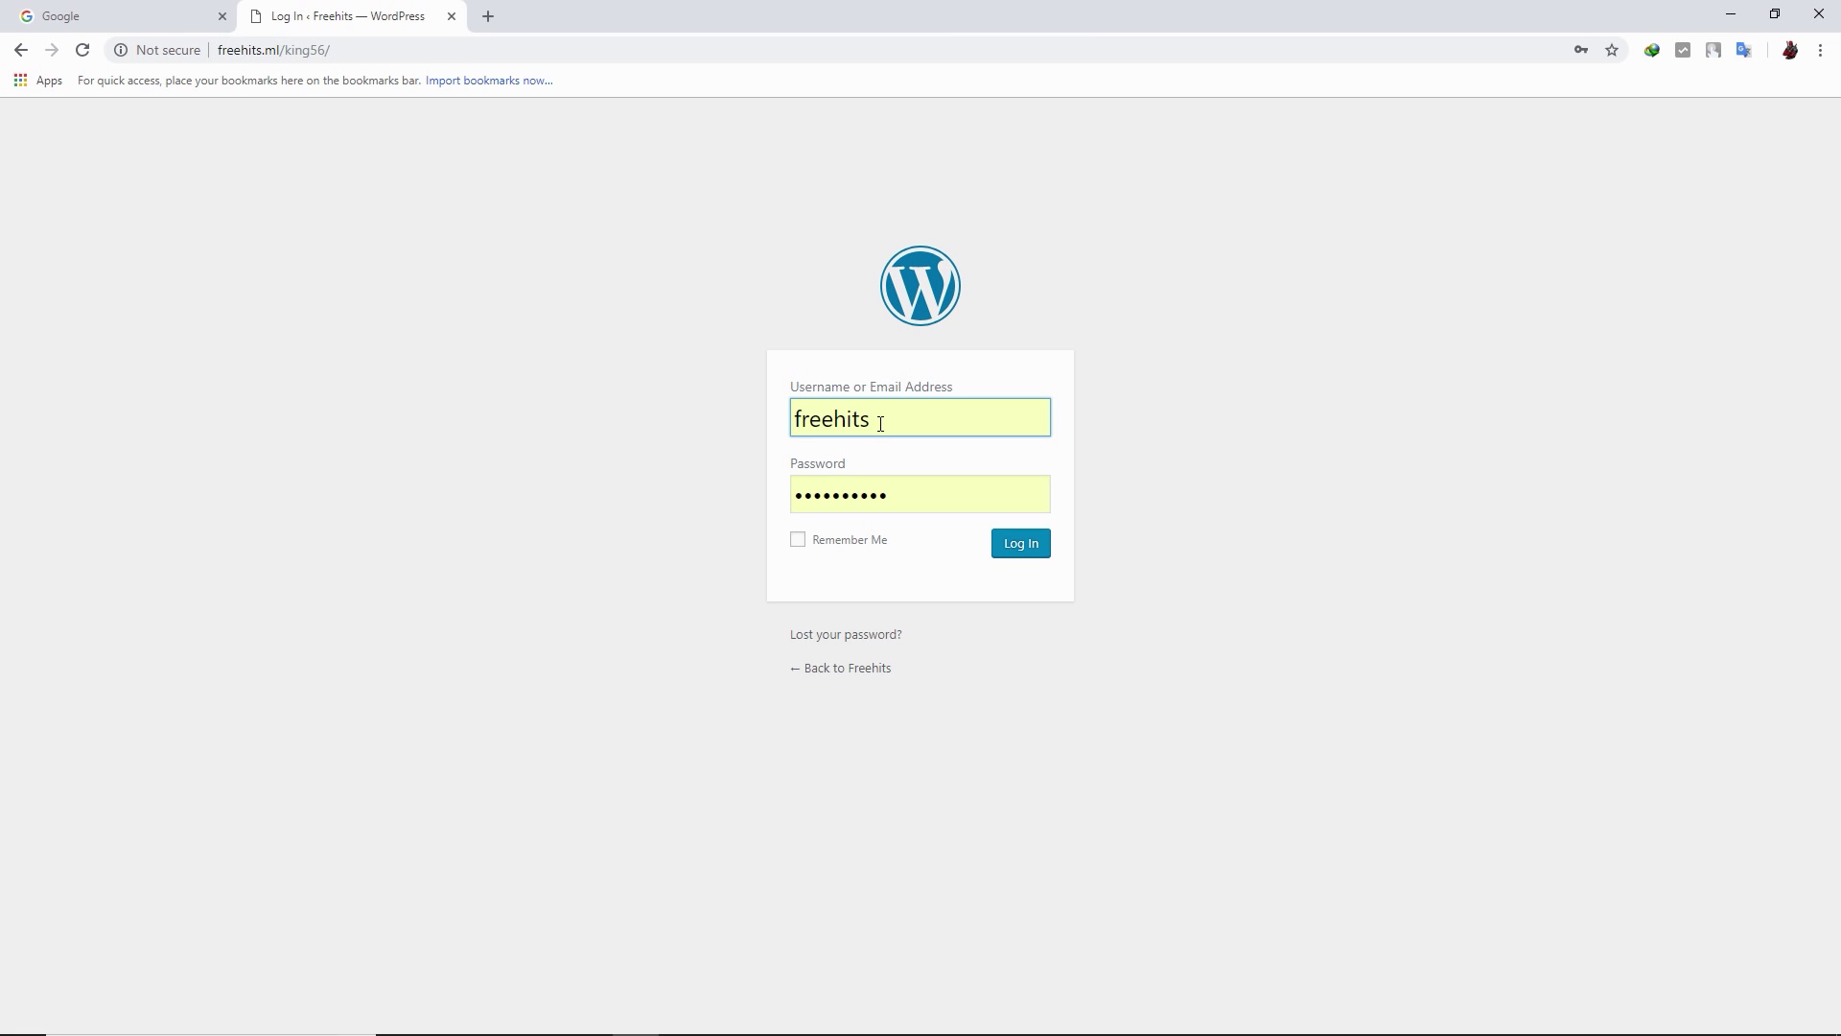
Submit the saved username and password on the king56 login form
{"action": "left_click", "coordinate": [1019, 551]}
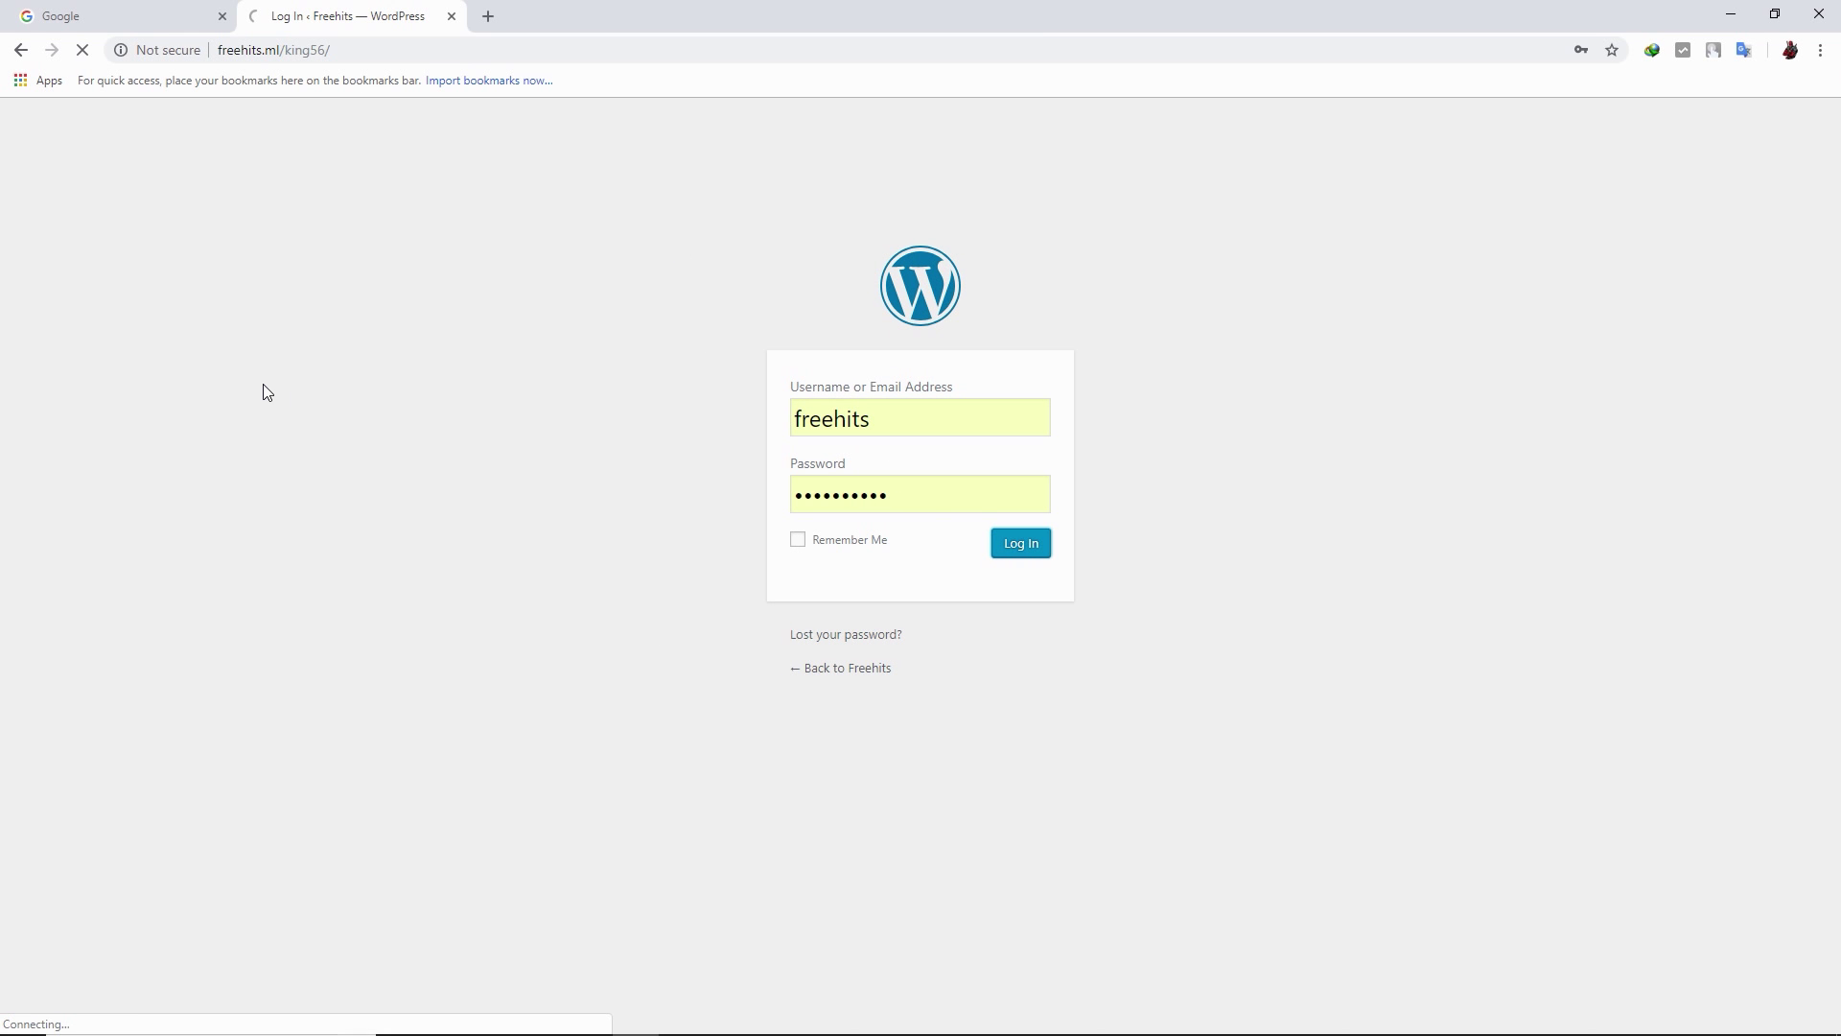